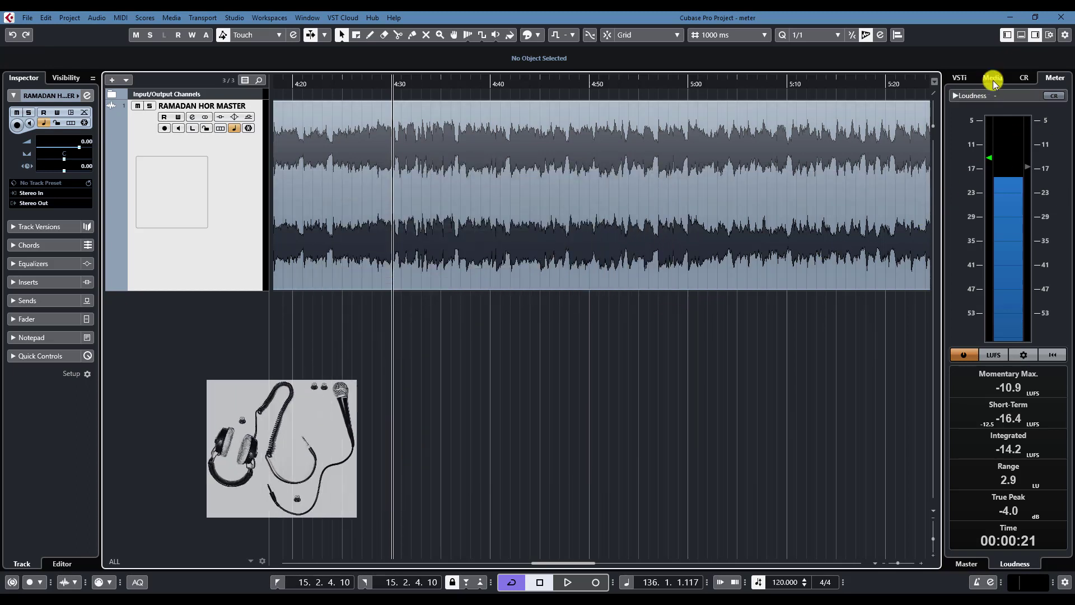
Step: Show the insert slots of the Control Room's Main channel
click(1020, 78)
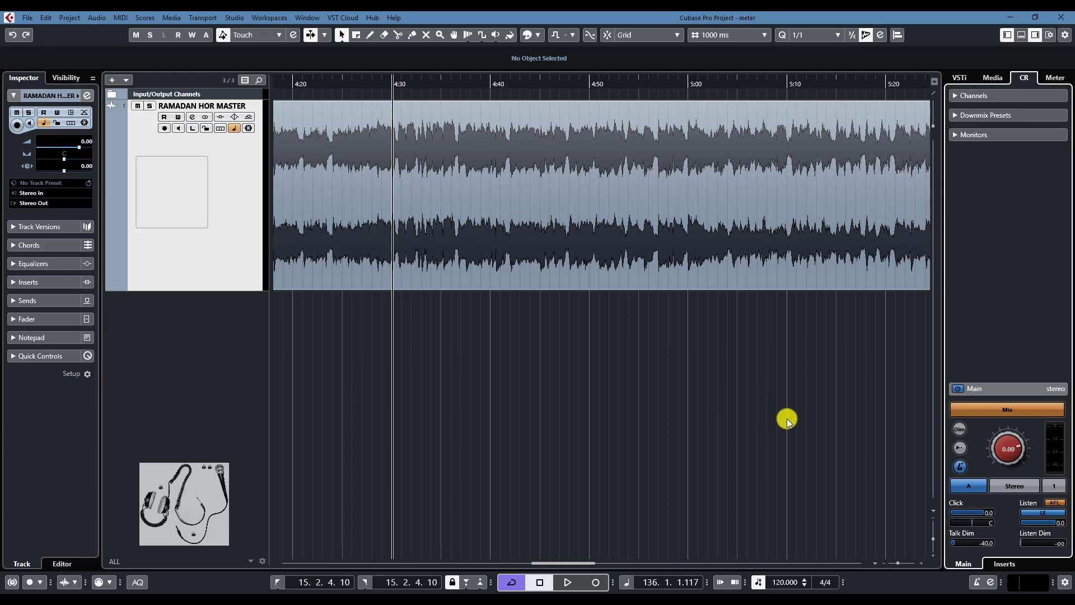
click(1008, 565)
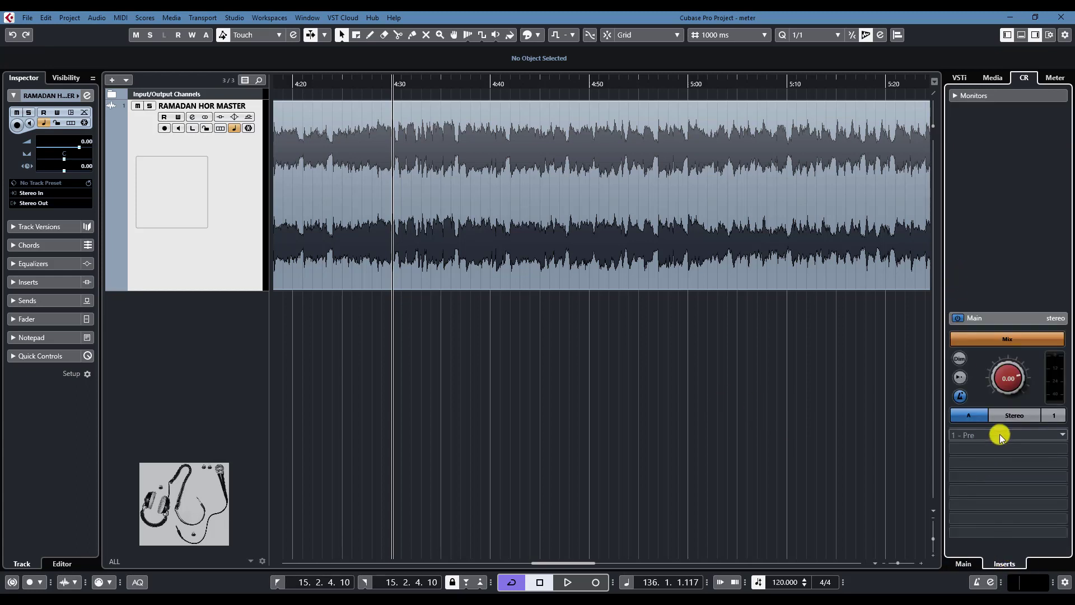
Step: Examine the Stereo Out channel's insert slots in its channel settings from the MixConsole, and return to the project
key(F3)
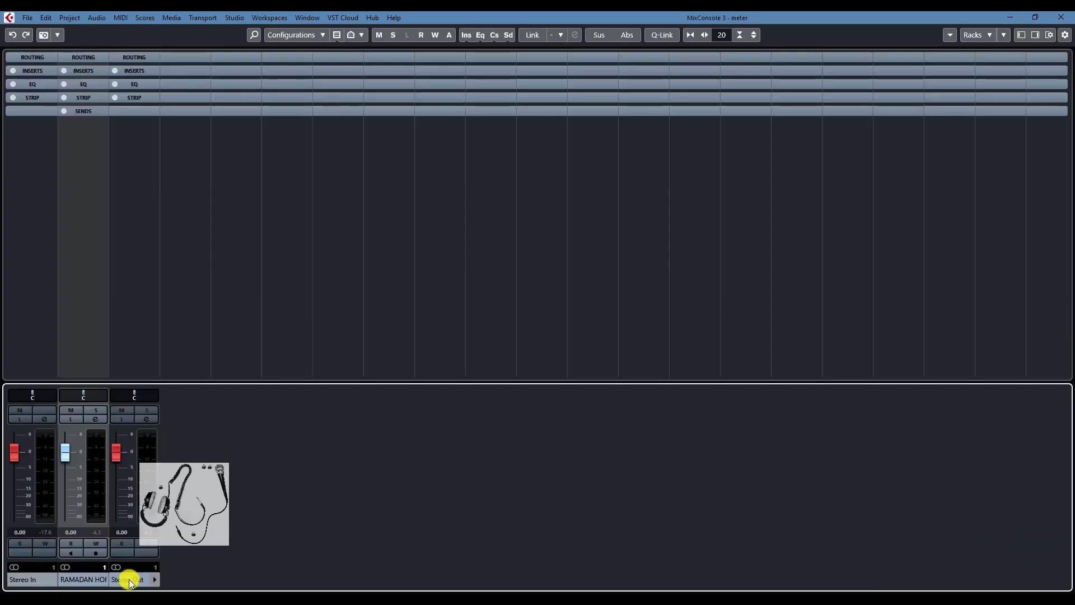
click(146, 419)
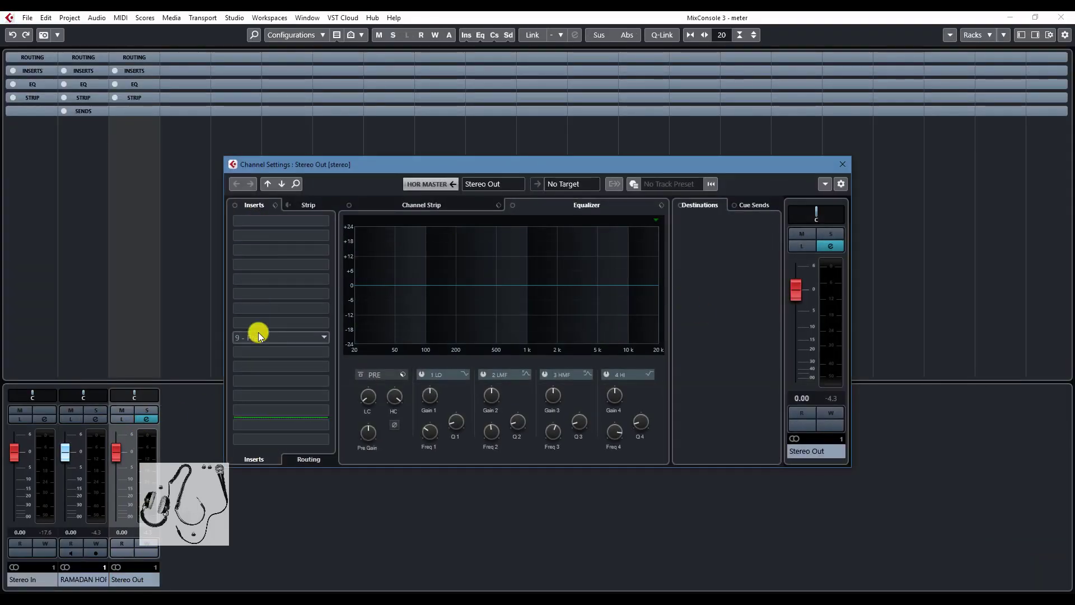
click(846, 163)
click(1012, 19)
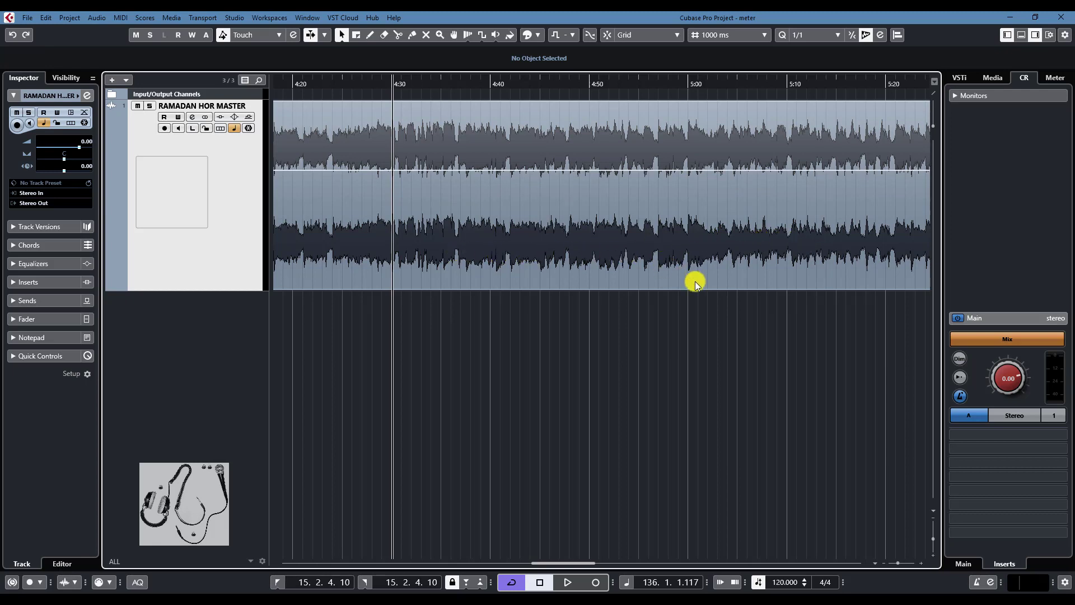
Step: Load MultiScope into the first Control Room insert slot, using the Default plug-in collection
click(992, 434)
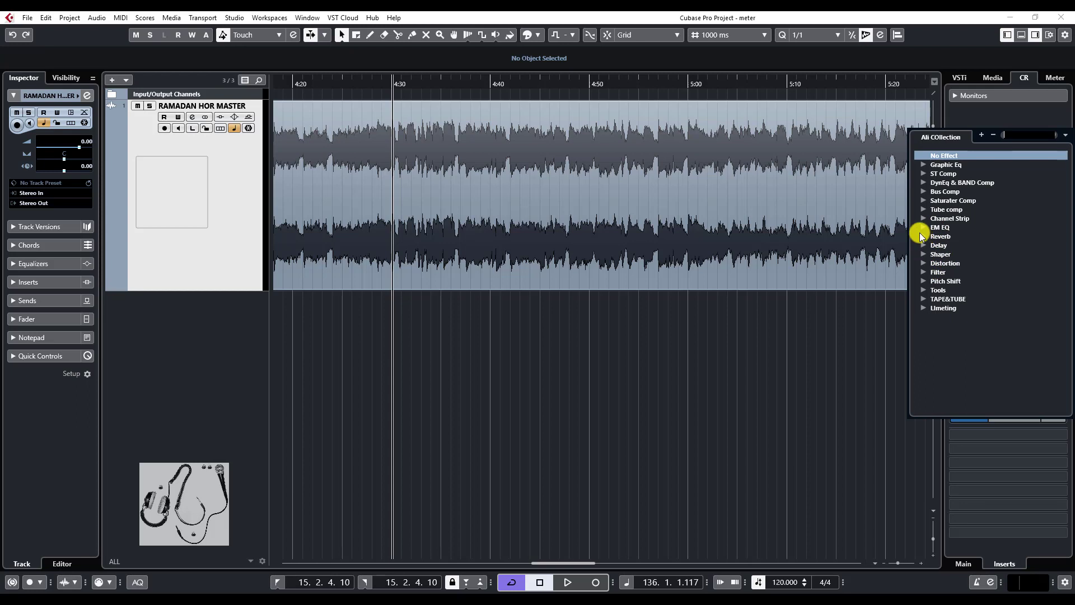
click(1065, 135)
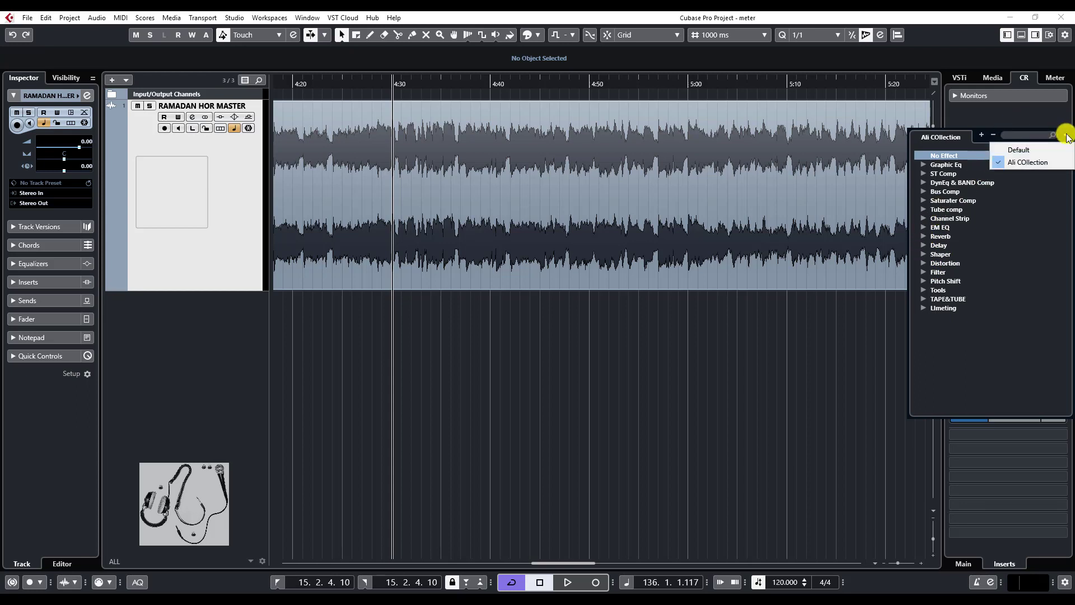
click(1005, 148)
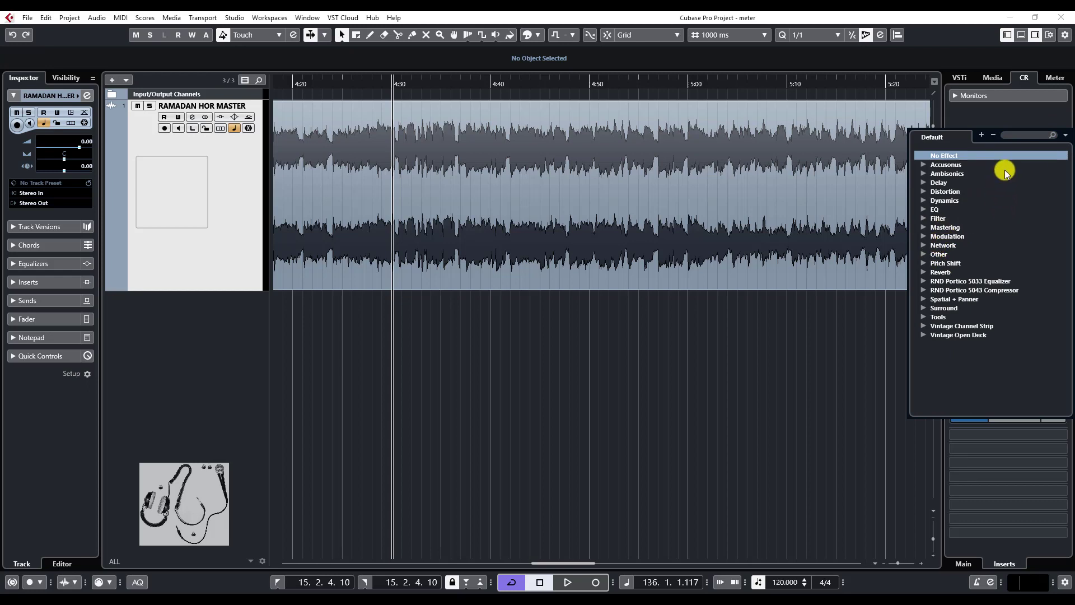
key(m)
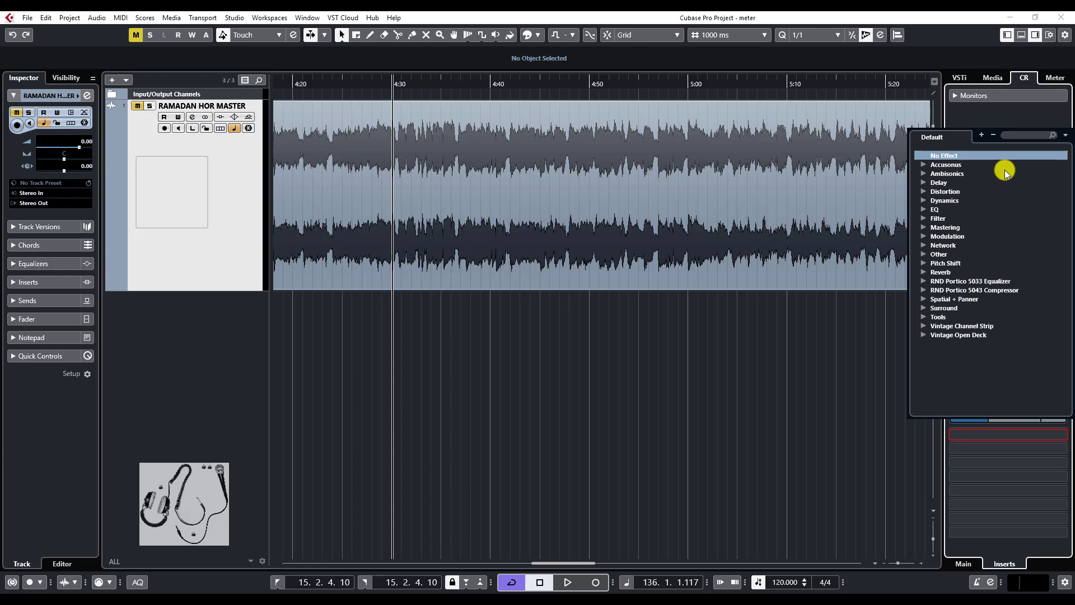
click(1005, 170)
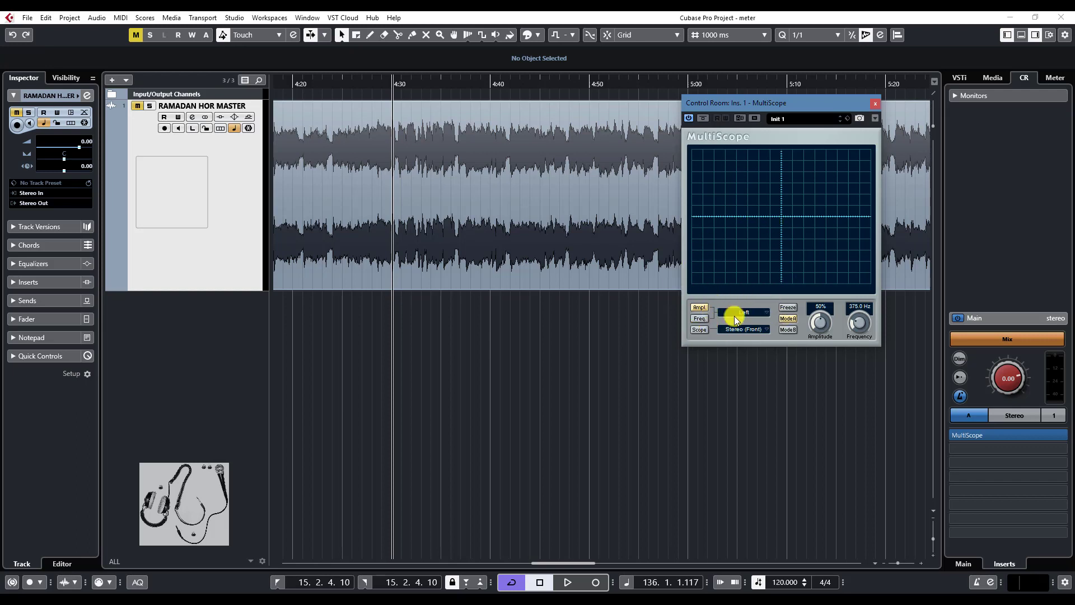
Step: Copy MultiScope into the second, third and fourth Control Room insert slots, and reopen the first instance's editor
drag(990, 435, 1001, 465)
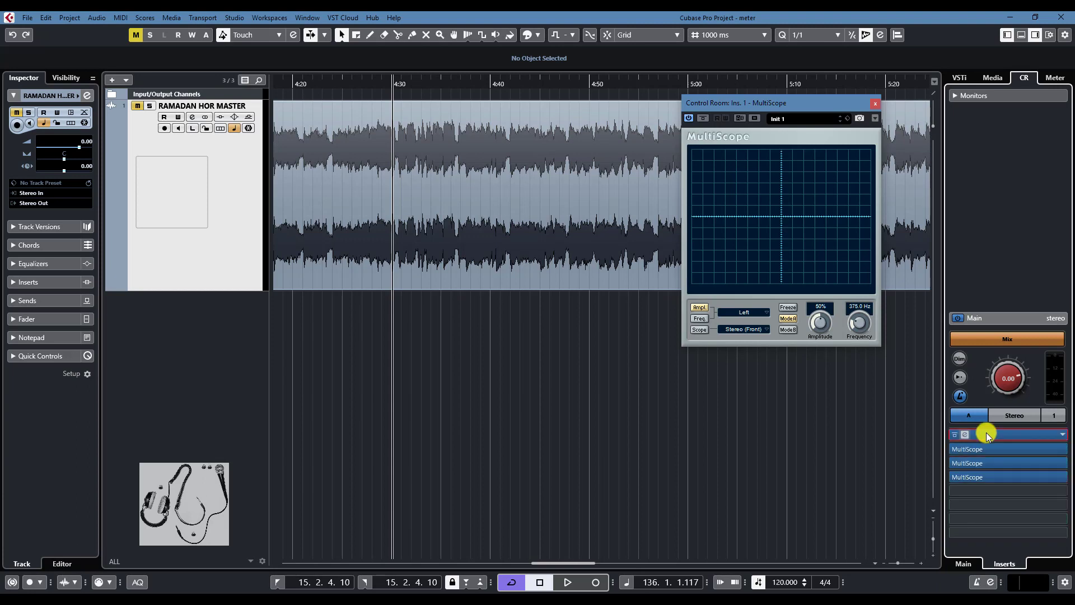
click(986, 432)
click(986, 433)
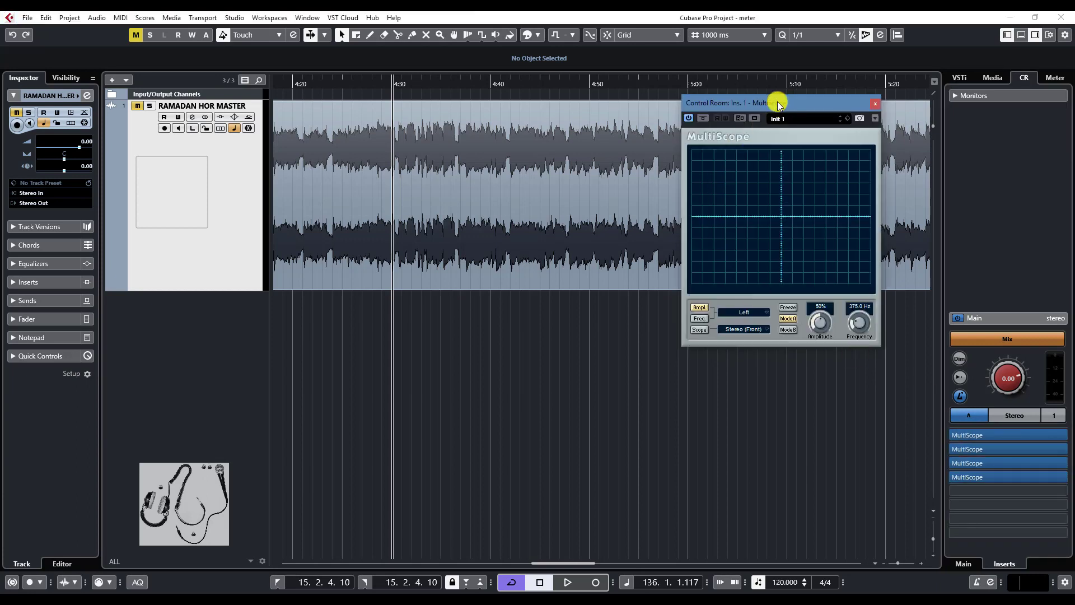
Step: Move the first MultiScope window over the arrangement and set its amplitude display channel to Stereo
drag(777, 103, 608, 63)
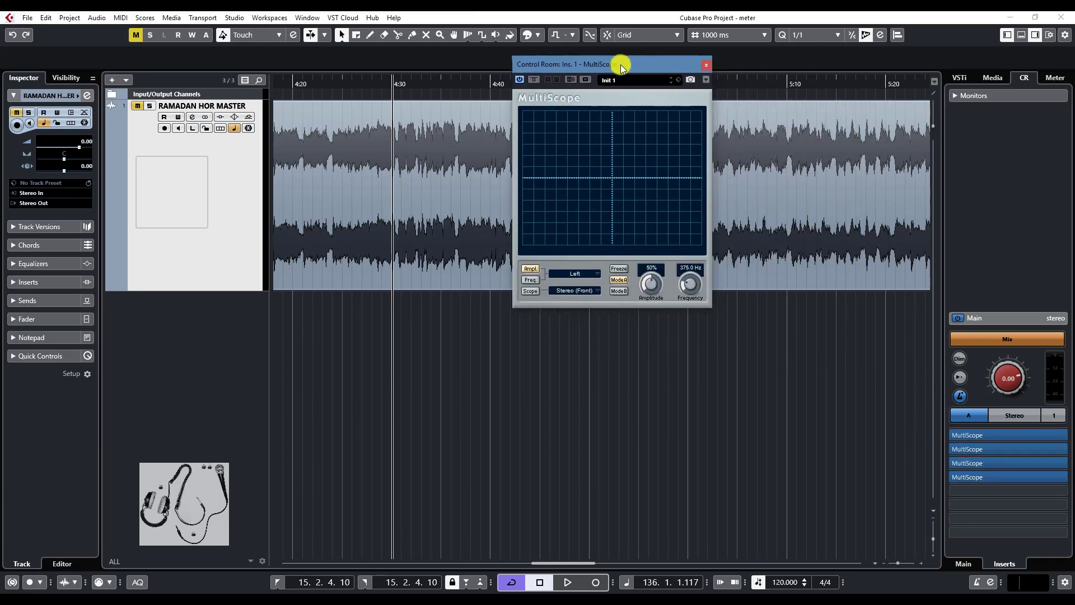
click(572, 274)
click(582, 313)
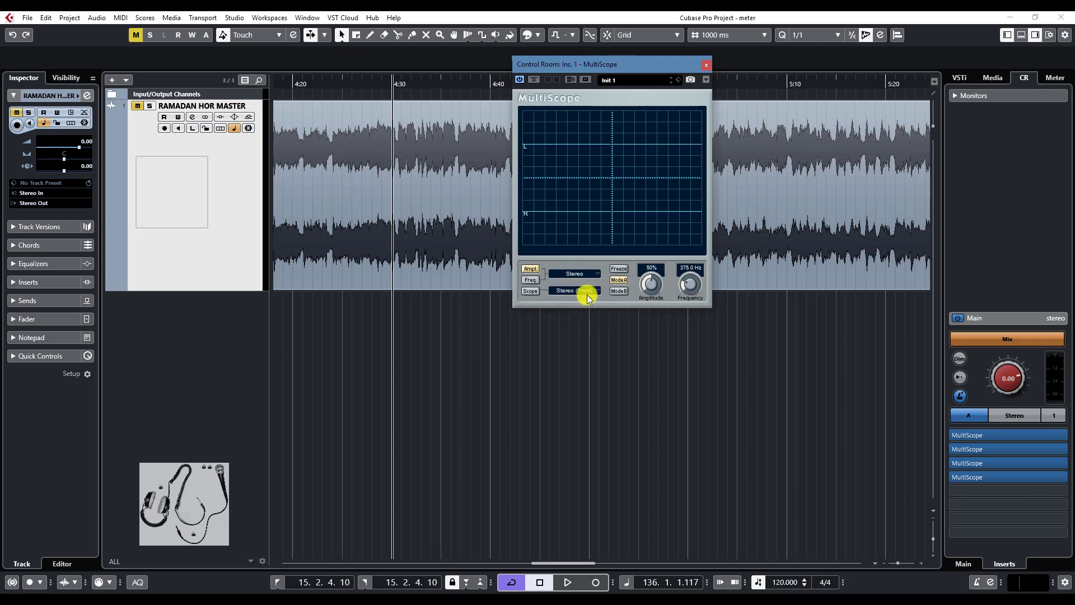
Step: Play the track from about 4:33 and set the MultiScope amplitude to 99%
click(360, 315)
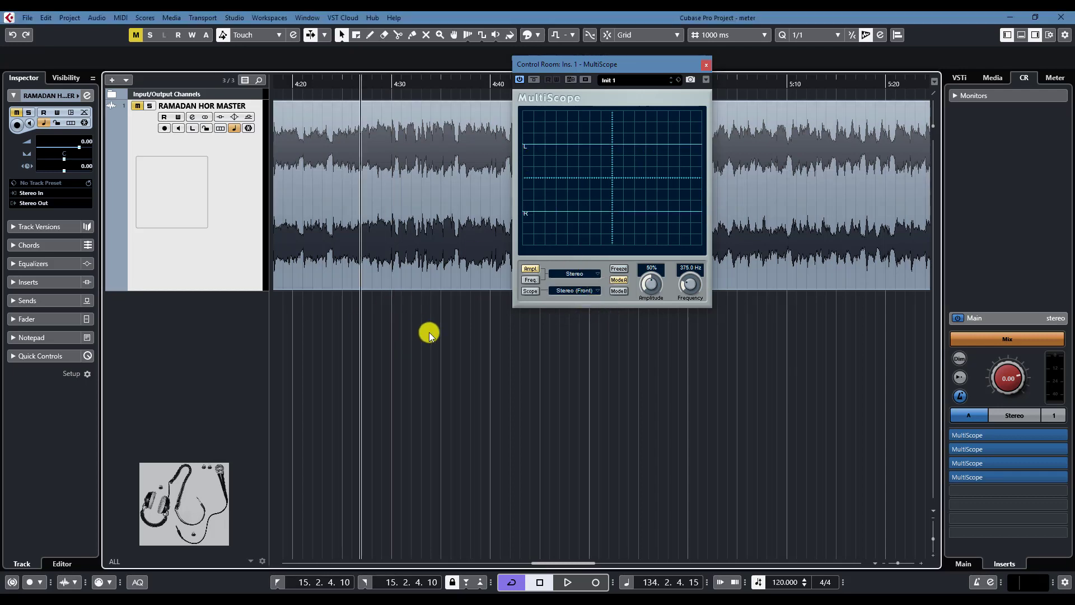
click(429, 333)
key(space)
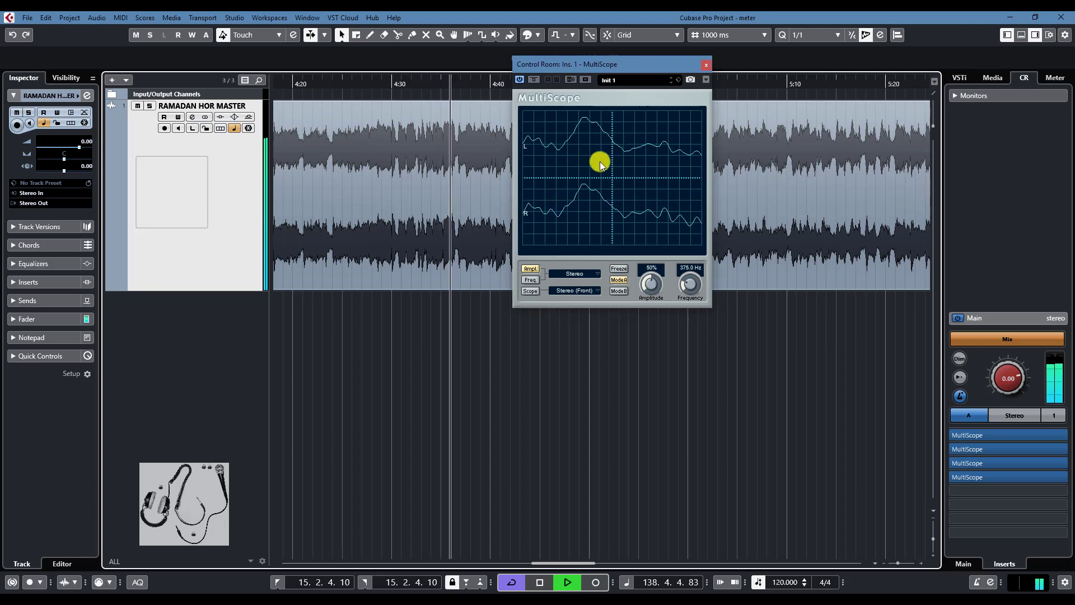
click(651, 274)
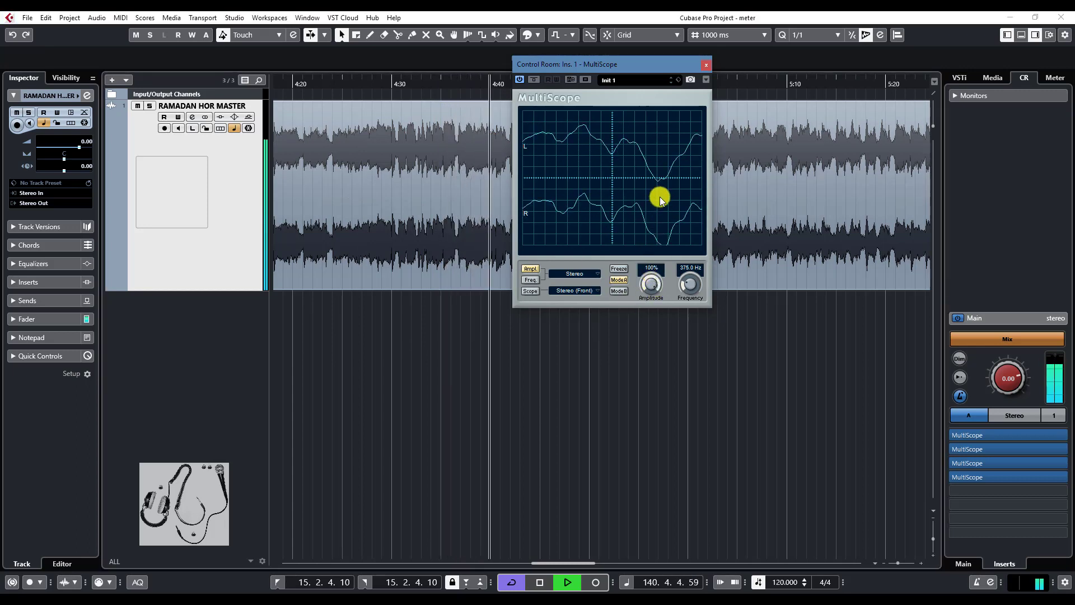
scroll(643, 288, down, 1)
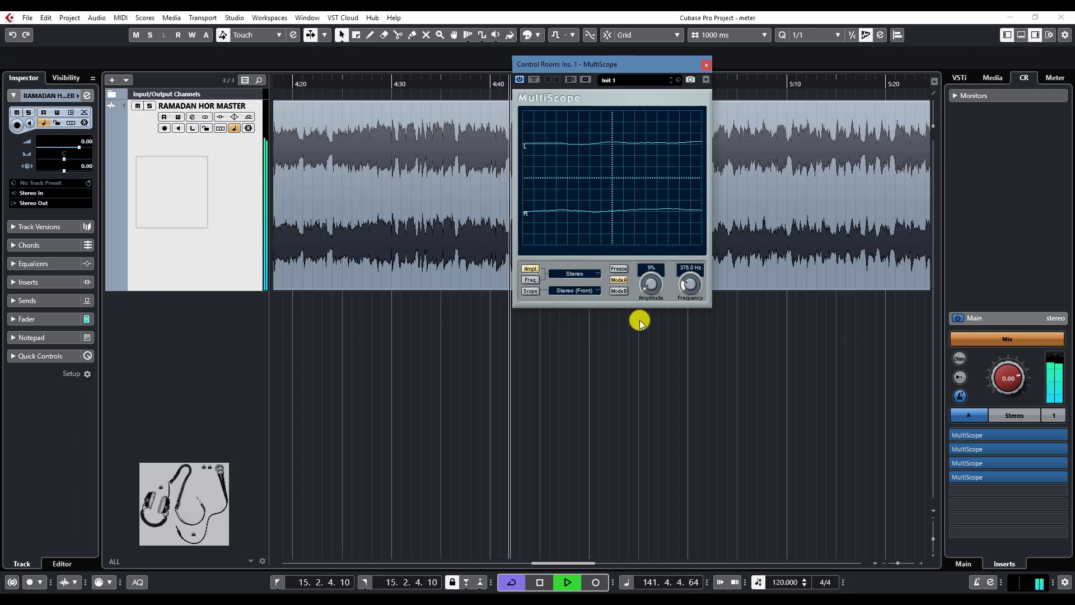
scroll(690, 284, up, 3)
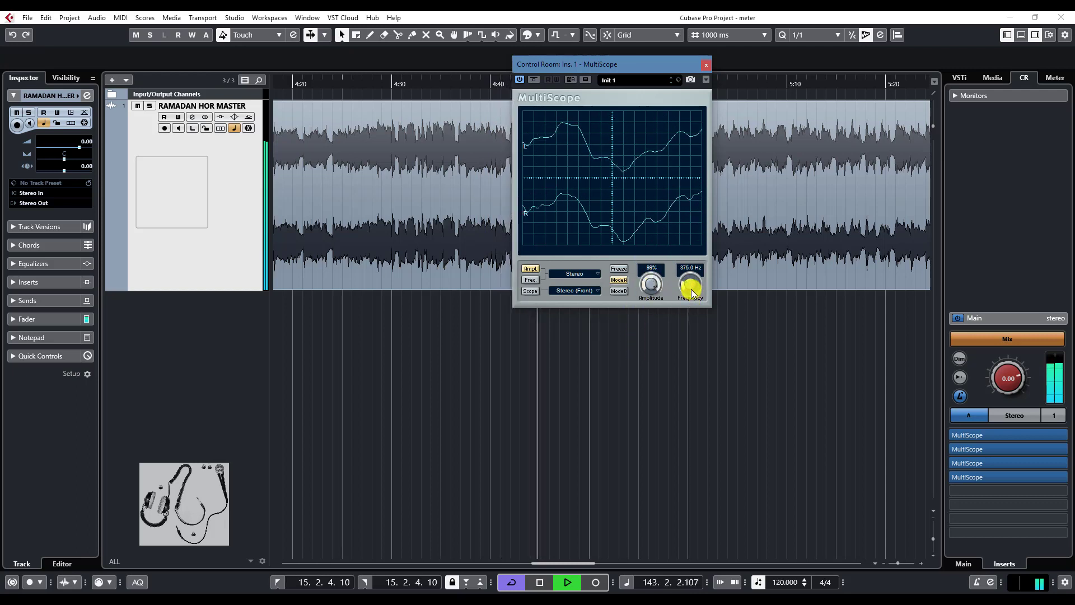
Step: Set the MultiScope frequency to 264.6 Hz and stop playback
scroll(690, 282, up, 5)
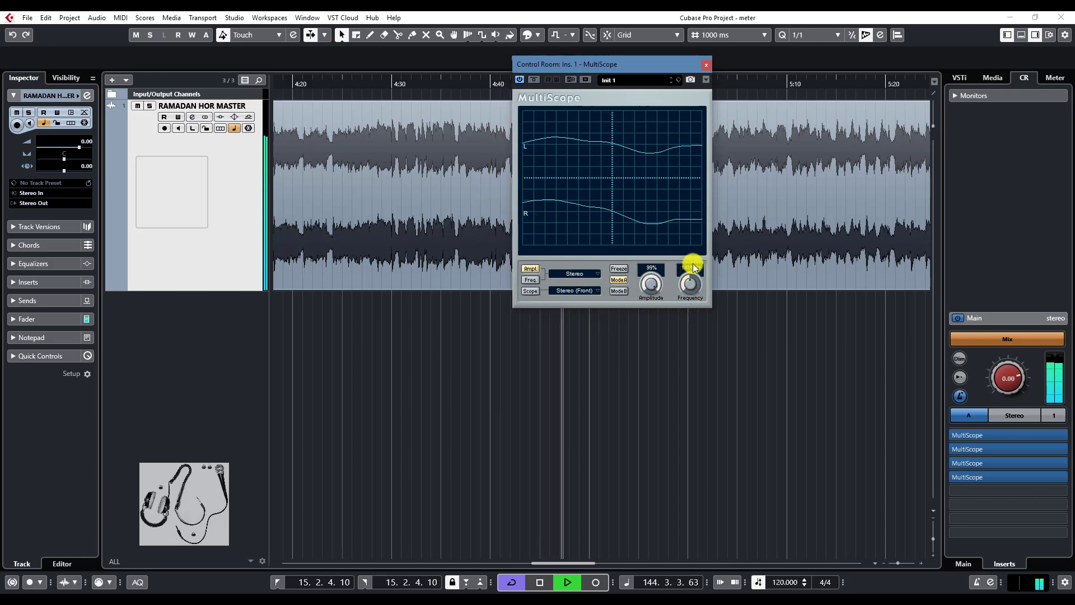
drag(698, 232, 683, 283)
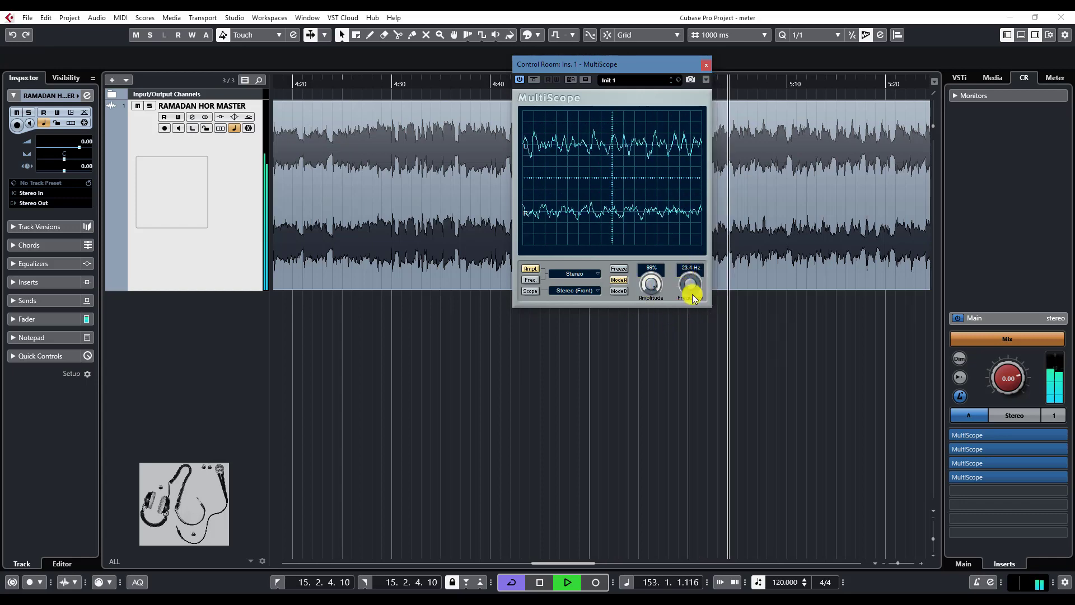
drag(690, 277, 687, 262)
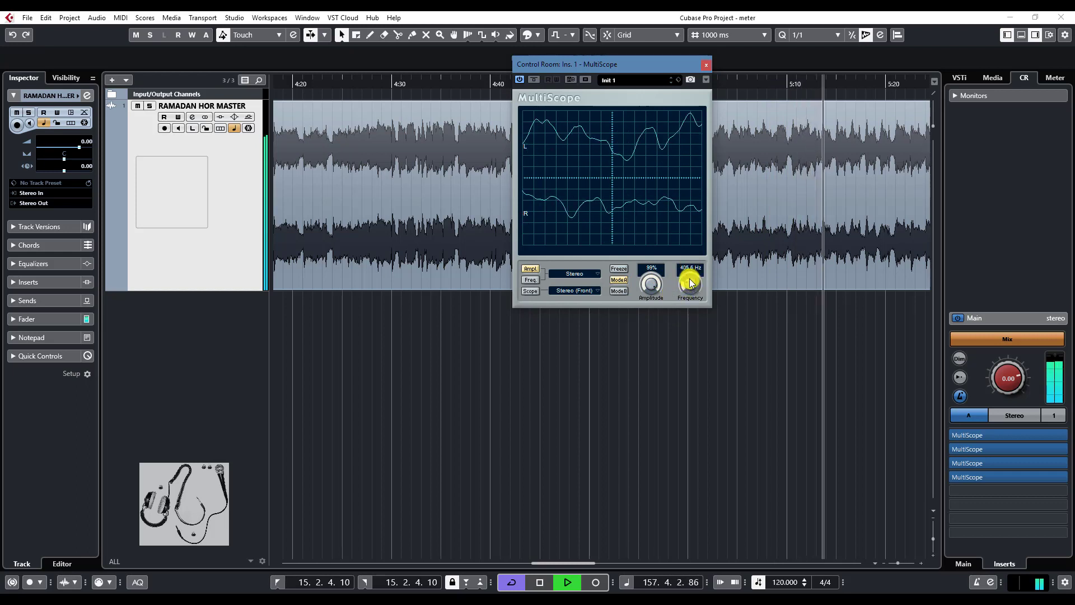
scroll(691, 286, up, 3)
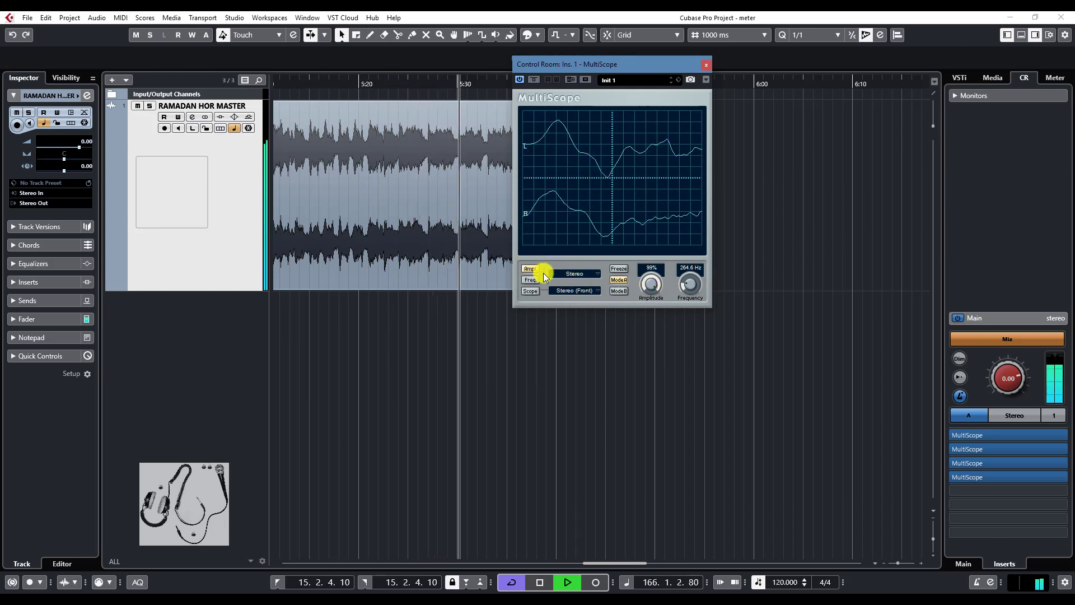
click(401, 257)
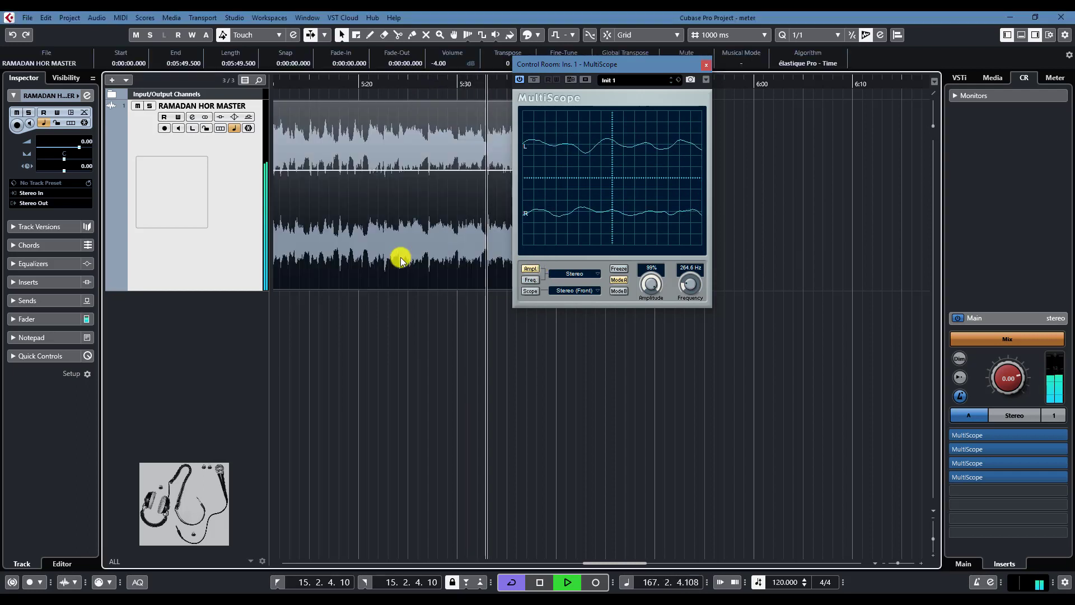
key(space)
Step: Show the Loudness and Master meters
click(993, 80)
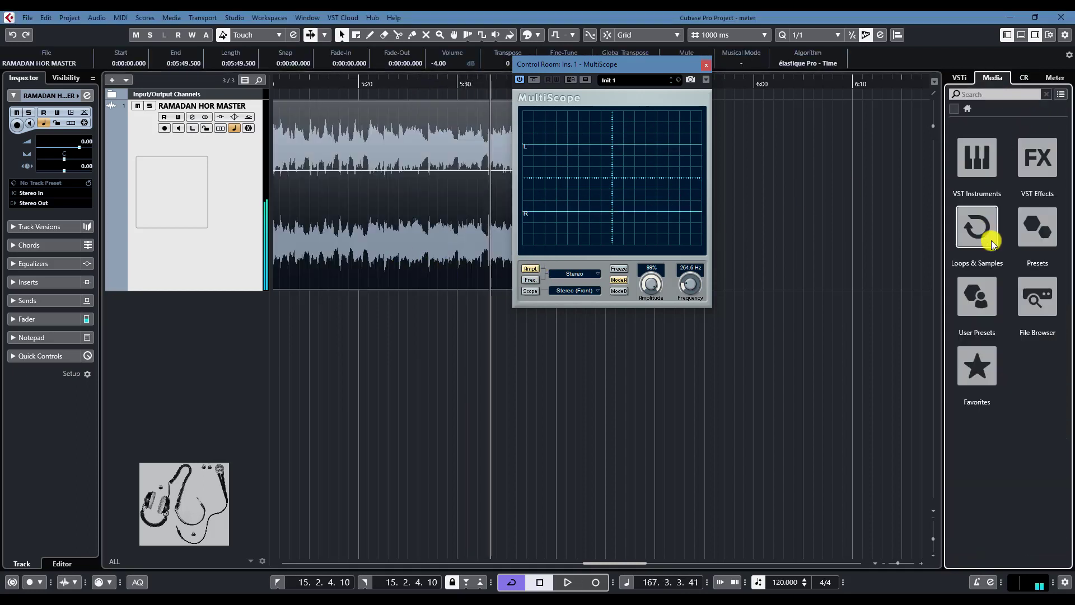
click(1048, 78)
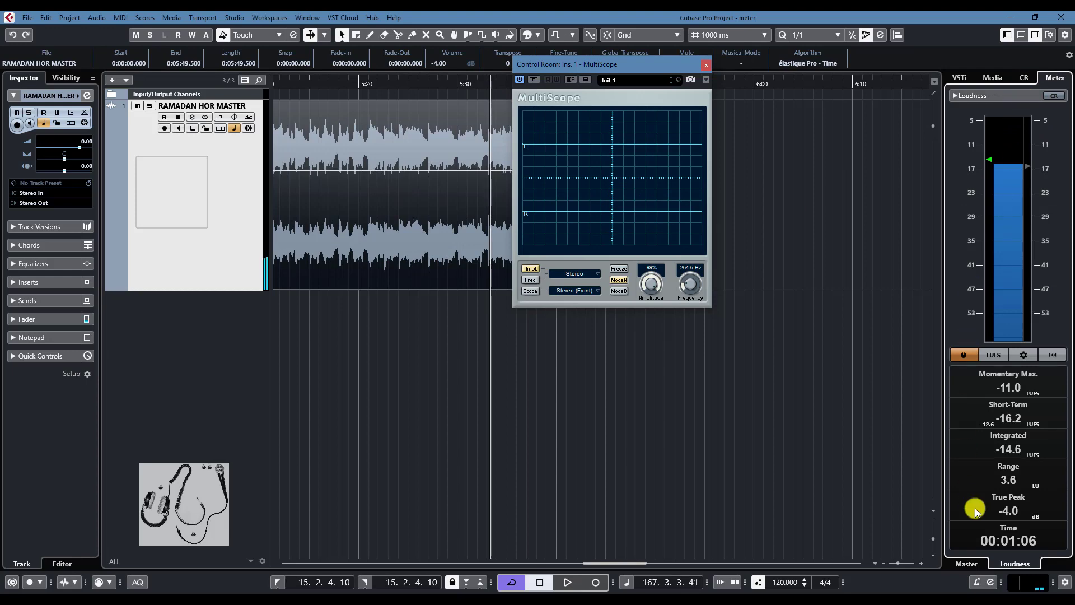
Step: Examine the RAMADAN HOR MASTER waveform around 4:55, from individual wave cycles back out to a wide view
key(g)
key(h)
key(h)
key(h)
key(h)
key(h)
key(h)
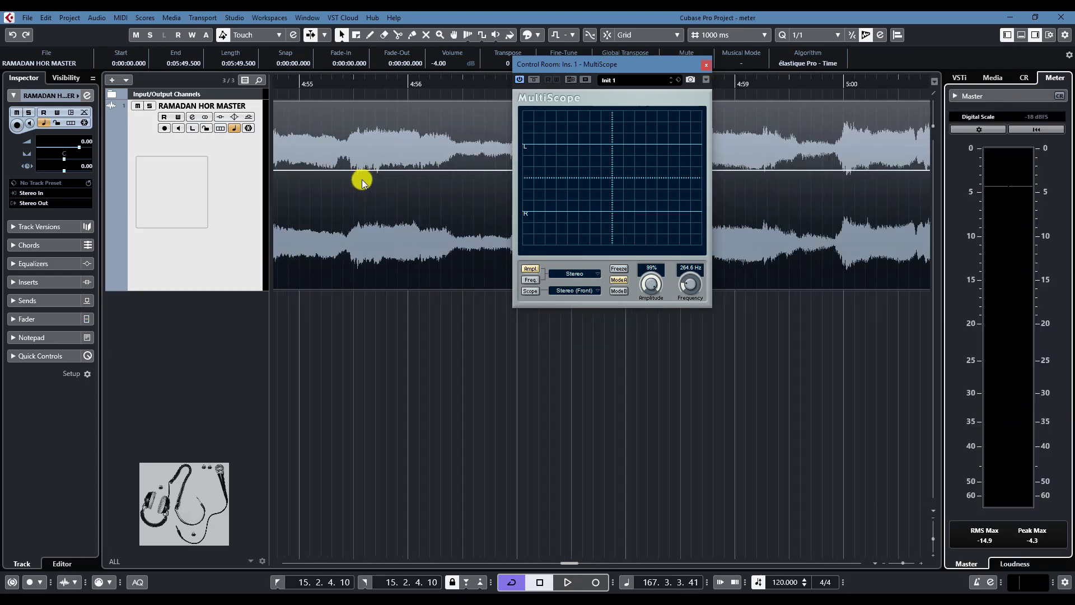
key(h)
key(h)
key(h)
key(h)
key(h)
key(h)
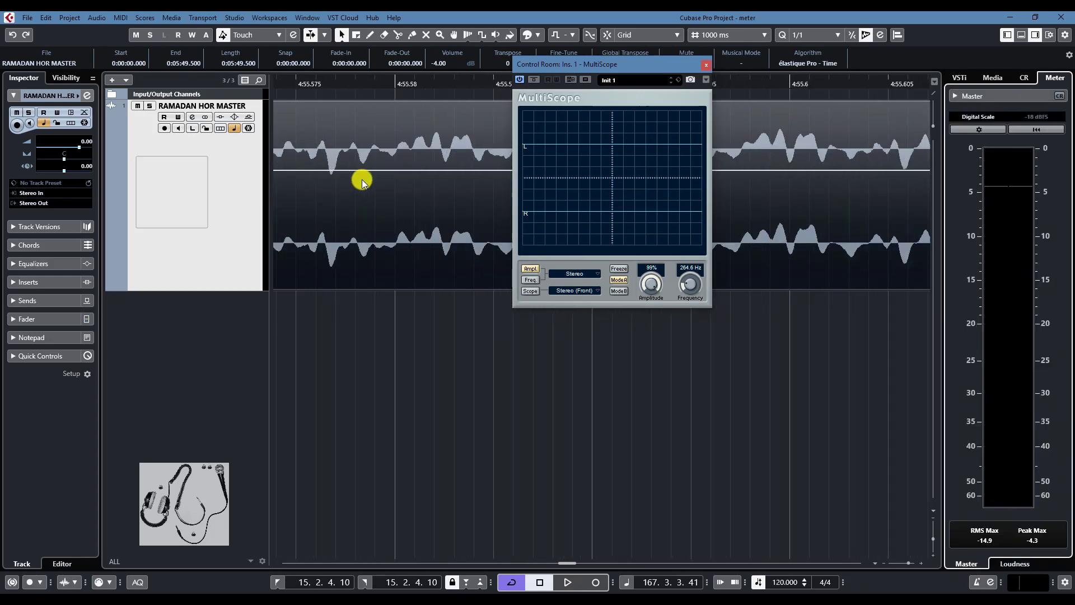
key(g)
key(g)
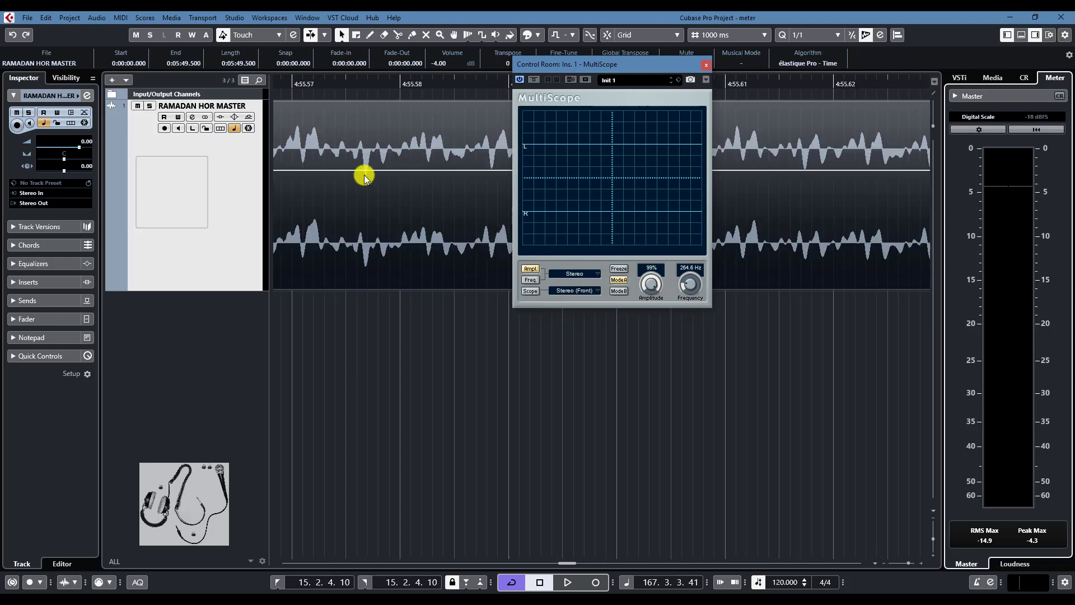
key(g)
key(g)
key(g)
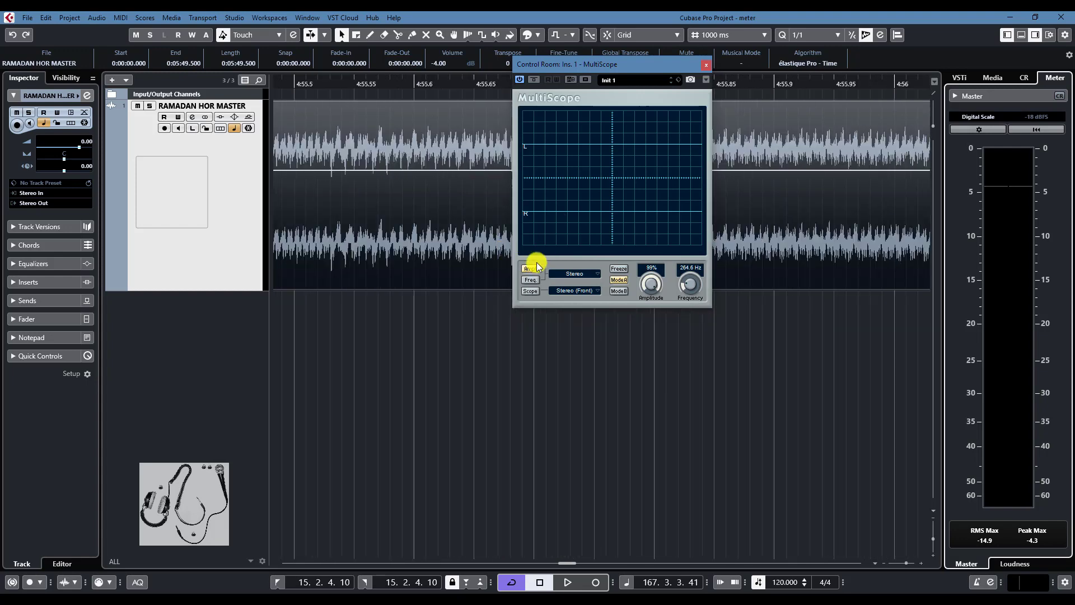
key(g)
key(g)
key(g)
key(g)
key(g)
key(g)
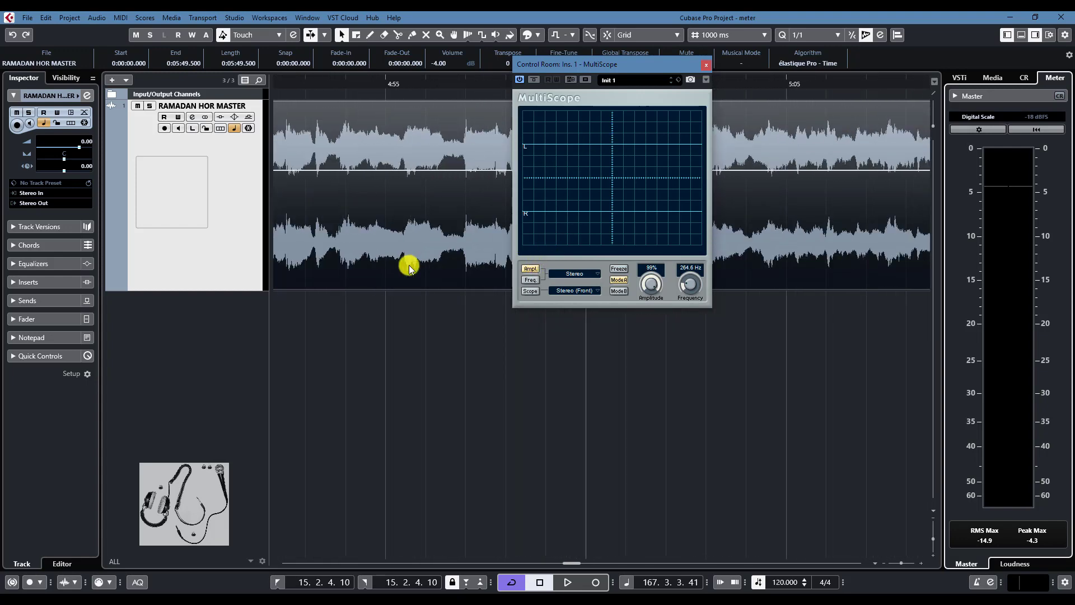
Step: Place the playback cursor near the start of the song and examine the waveform around 0:45 at close range and full length
click(311, 325)
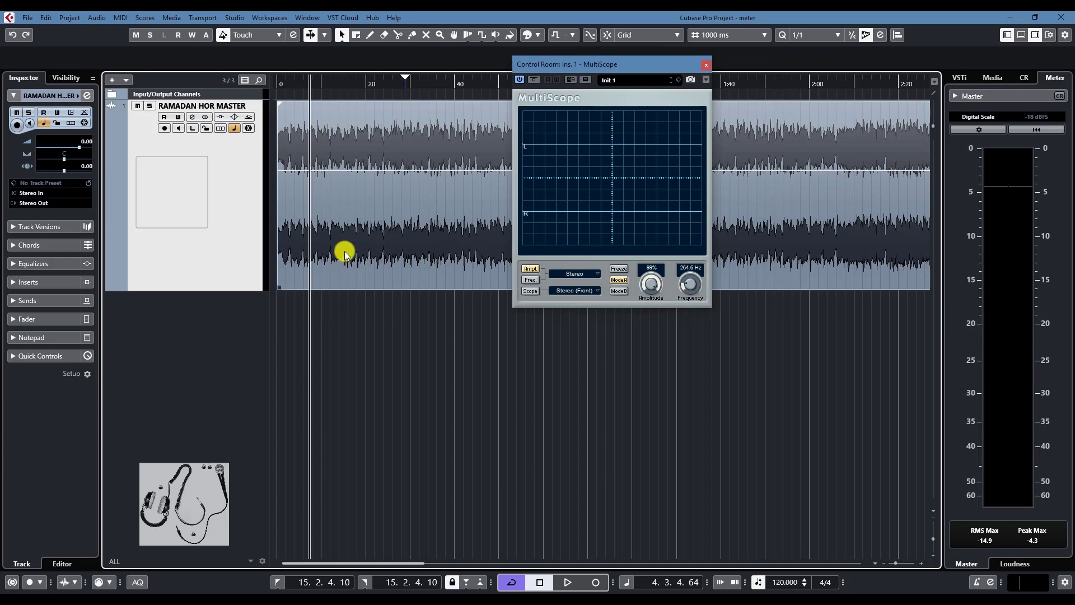
key(g)
key(g)
key(g)
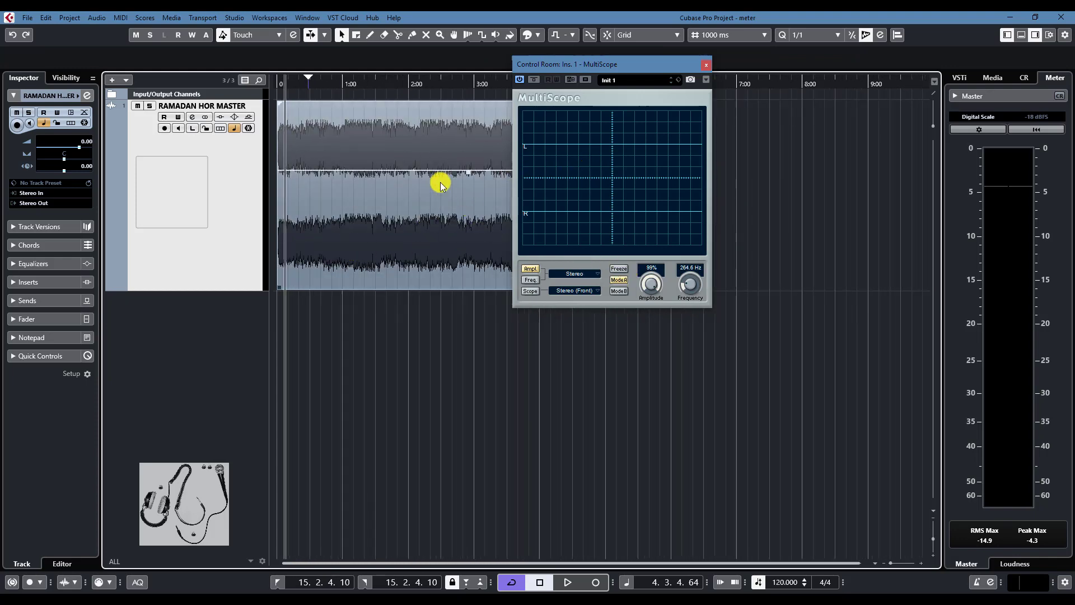
scroll(326, 231, up, 10)
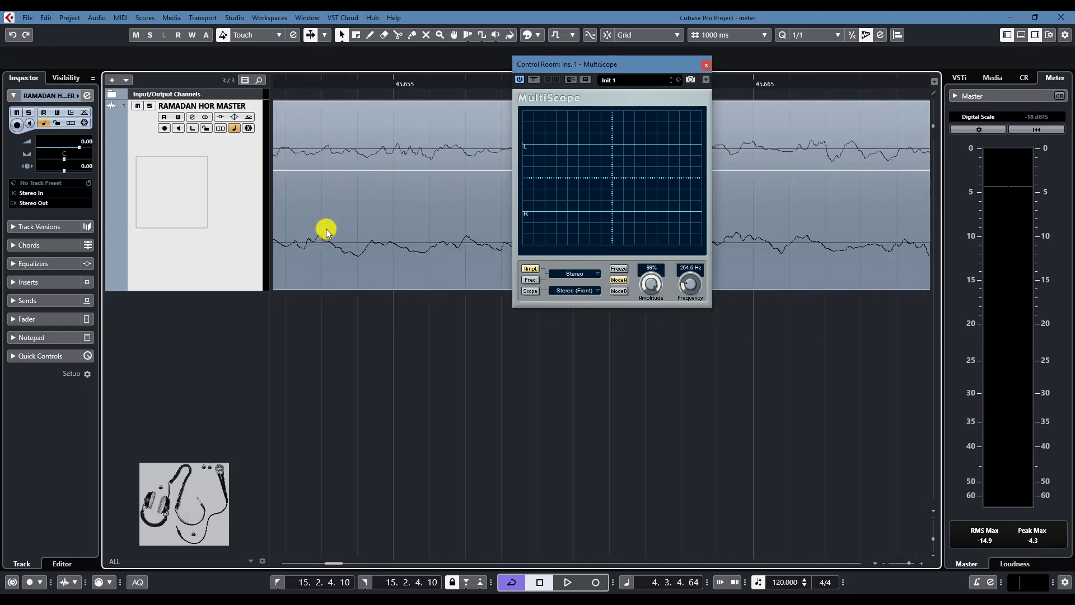
scroll(326, 232, down, 15)
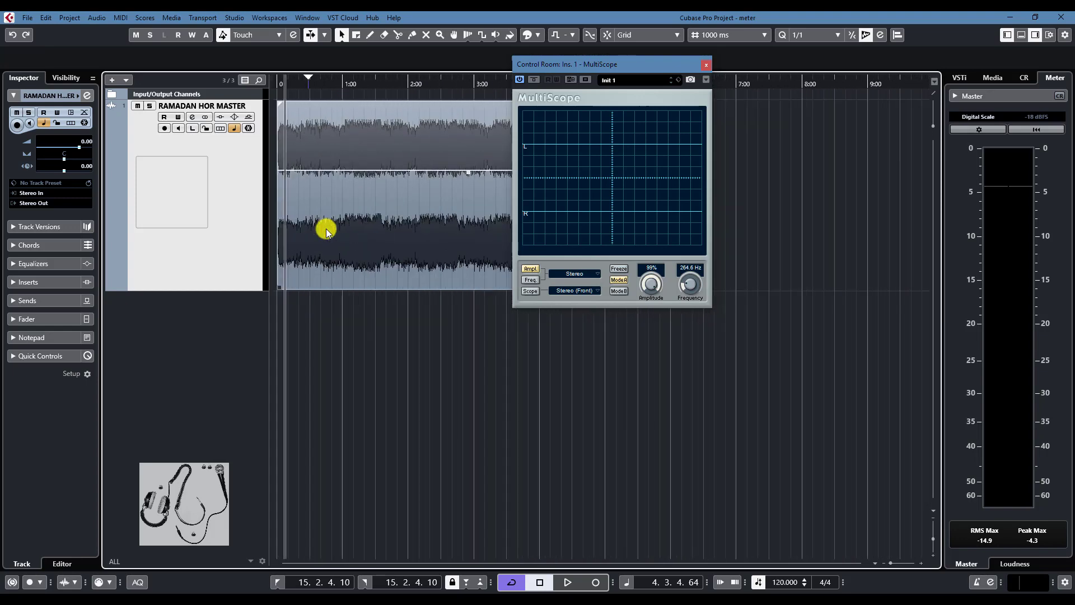
Step: Play the song from about 1:00, set the MultiScope to 100% amplitude and 317.4 Hz, and stop playback
click(342, 324)
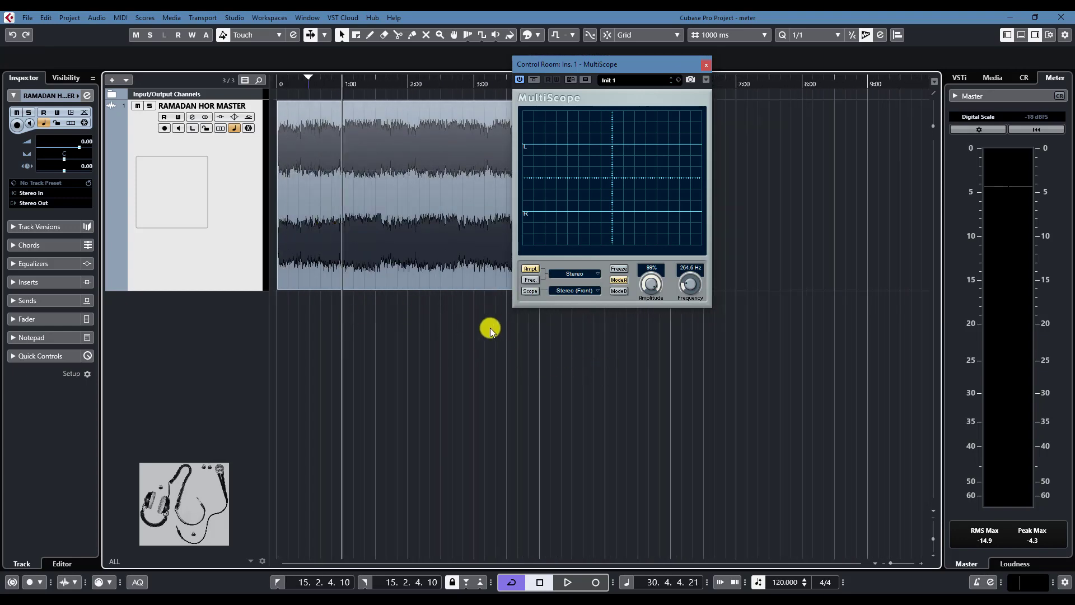
key(space)
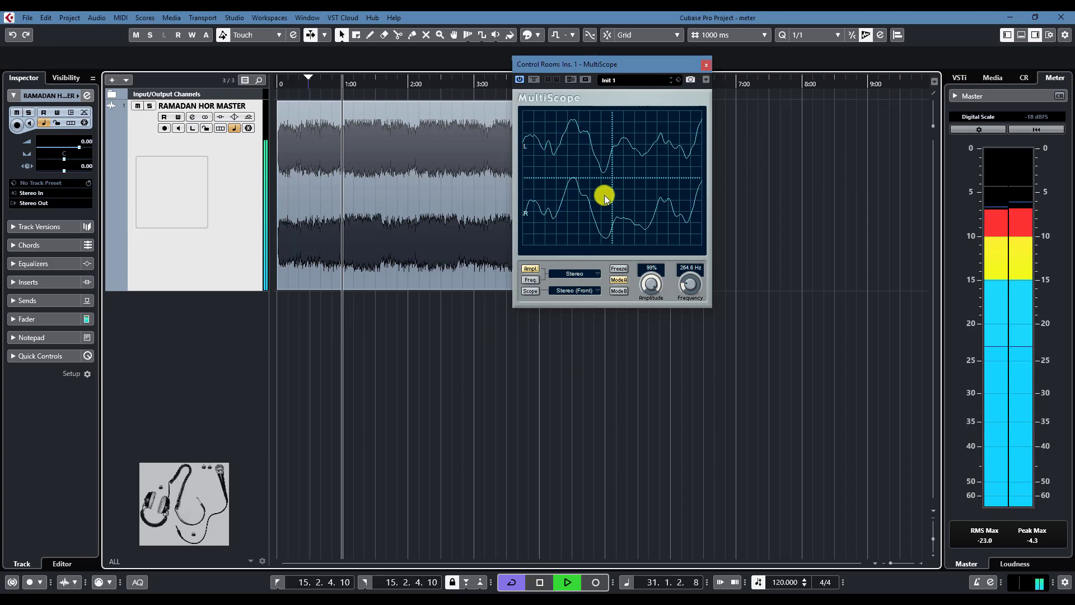
click(619, 291)
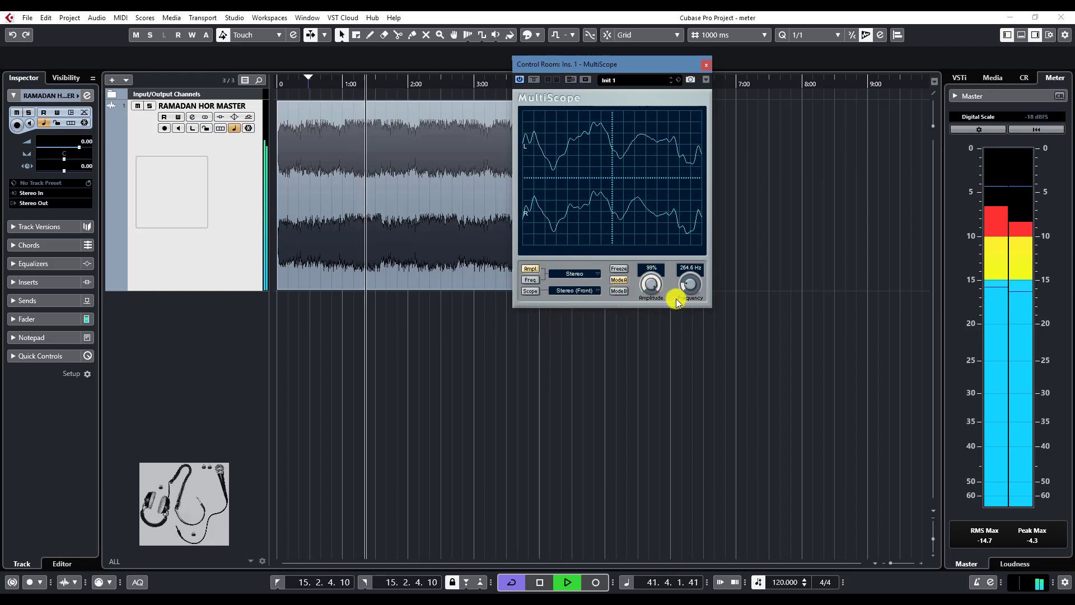
mouse_move(689, 288)
mouse_down()
mouse_move(688, 250)
mouse_move(693, 285)
mouse_move(689, 269)
mouse_move(655, 298)
mouse_move(640, 343)
mouse_move(653, 257)
mouse_move(687, 297)
mouse_move(697, 287)
mouse_up()
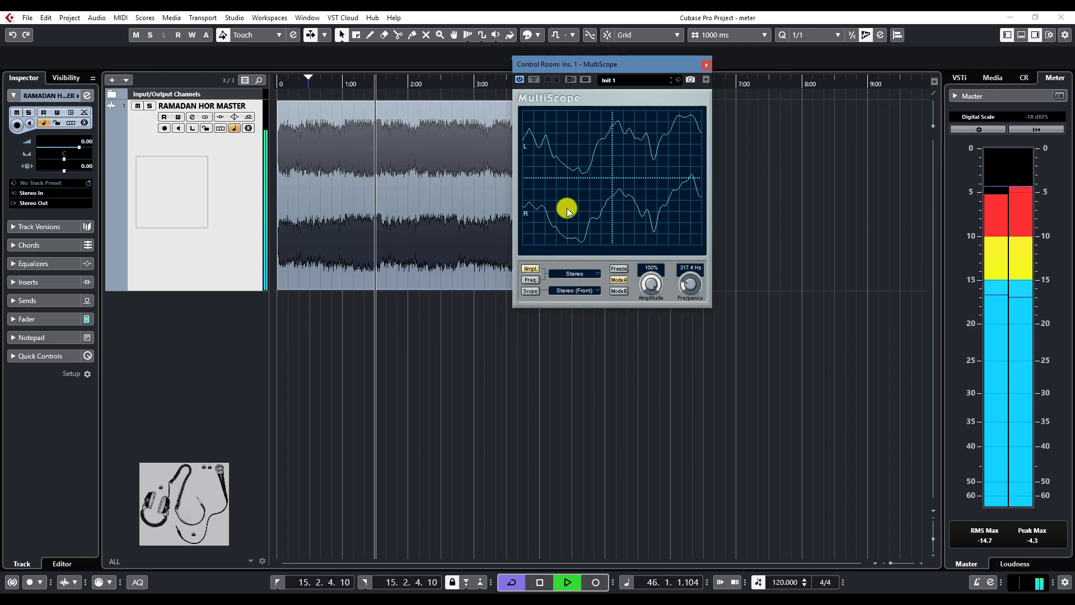
key(space)
Step: Switch the MultiScope to frequency display and set it to 31 bands and 100% amplitude during playback
click(532, 279)
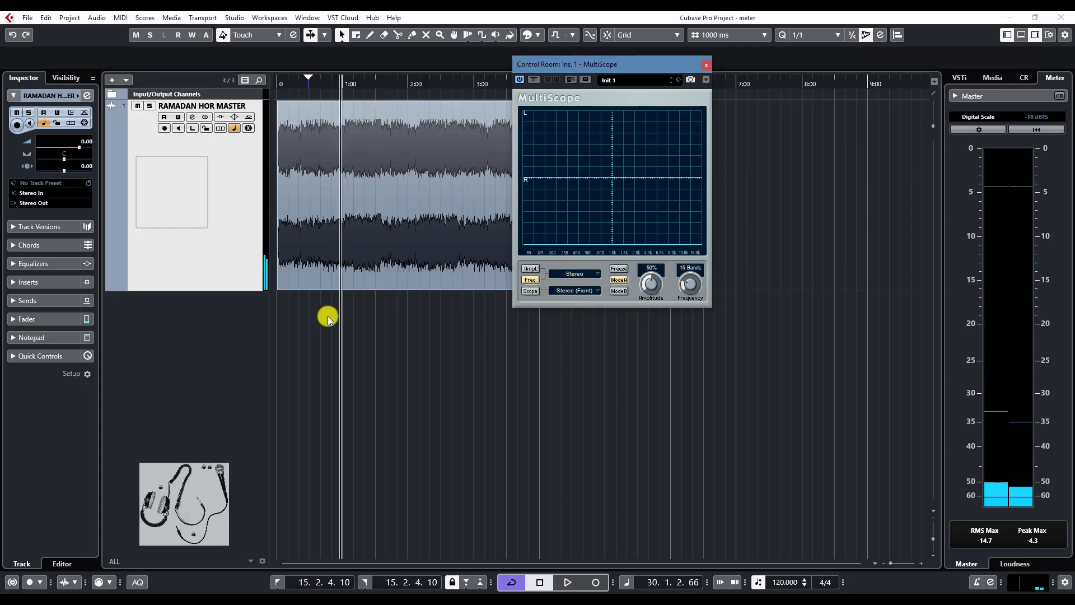
key(space)
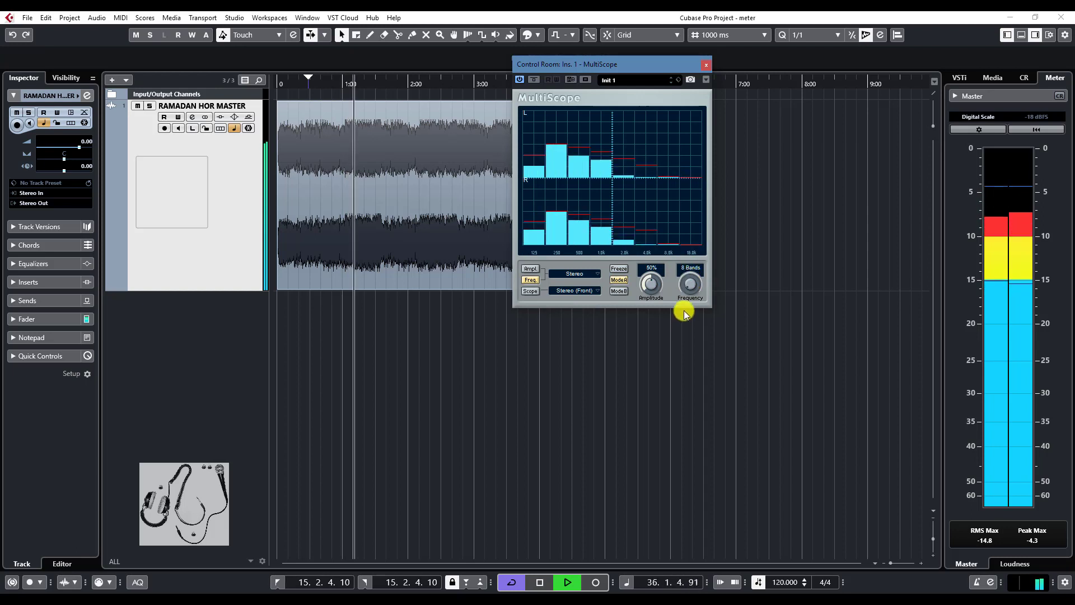
drag(688, 288, 703, 247)
mouse_move(649, 284)
mouse_down()
mouse_move(655, 211)
mouse_move(643, 336)
mouse_move(644, 263)
mouse_move(651, 272)
mouse_up()
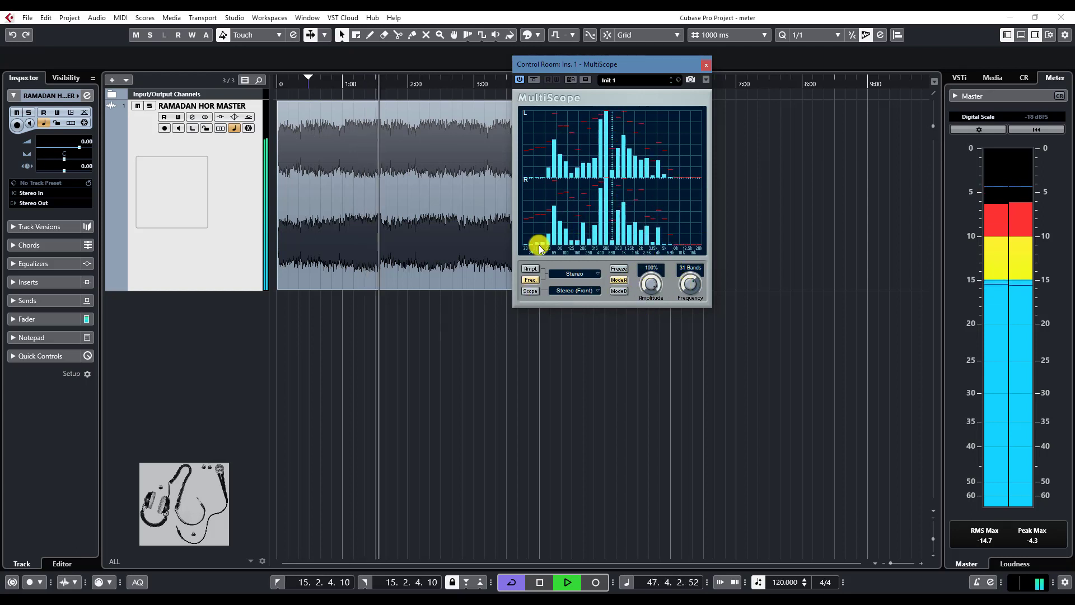
Step: Show the right and left channels alone in the MultiScope, and return to Stereo with the Stereo (Front) scope option
click(575, 273)
click(587, 291)
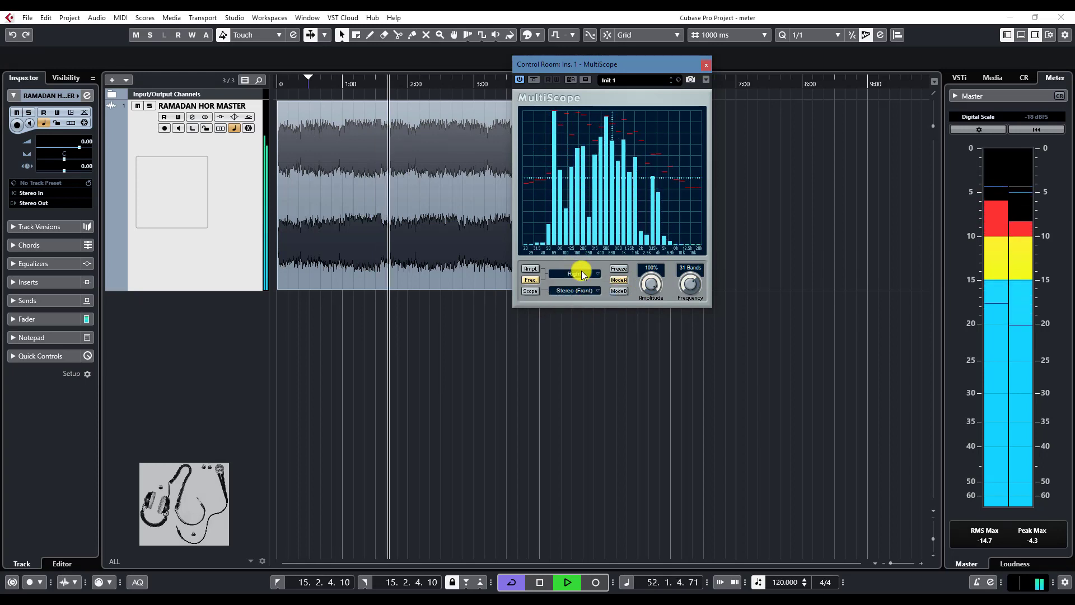
click(581, 274)
click(582, 295)
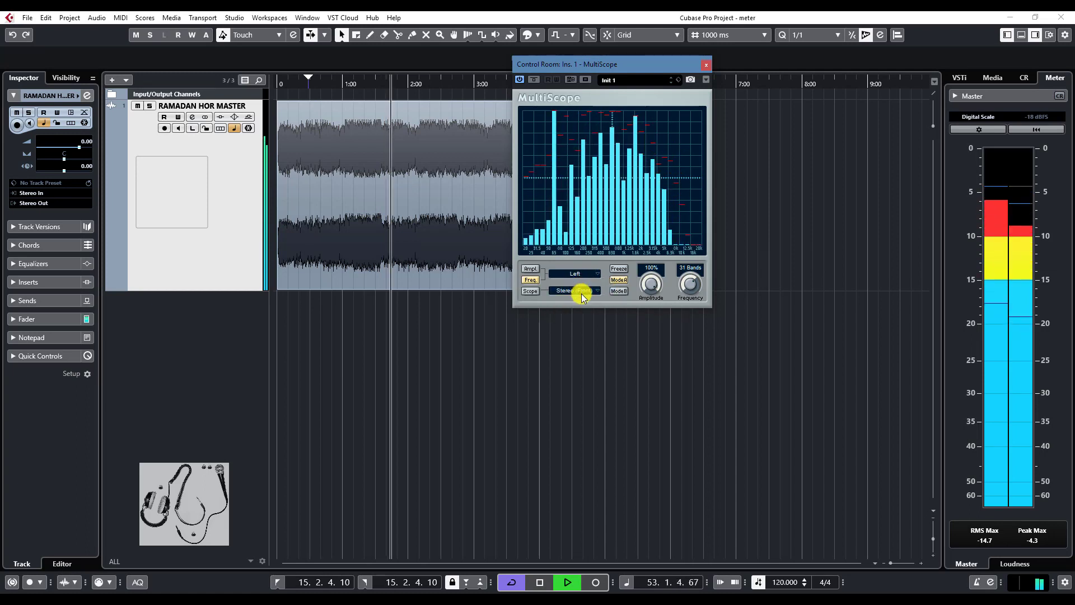
click(577, 274)
click(579, 283)
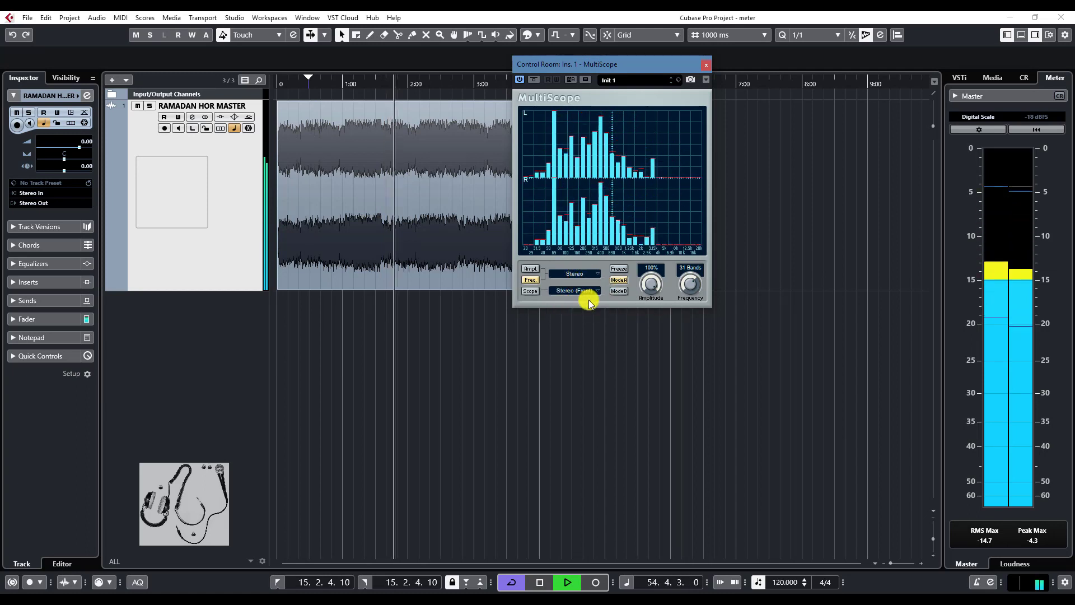
click(577, 290)
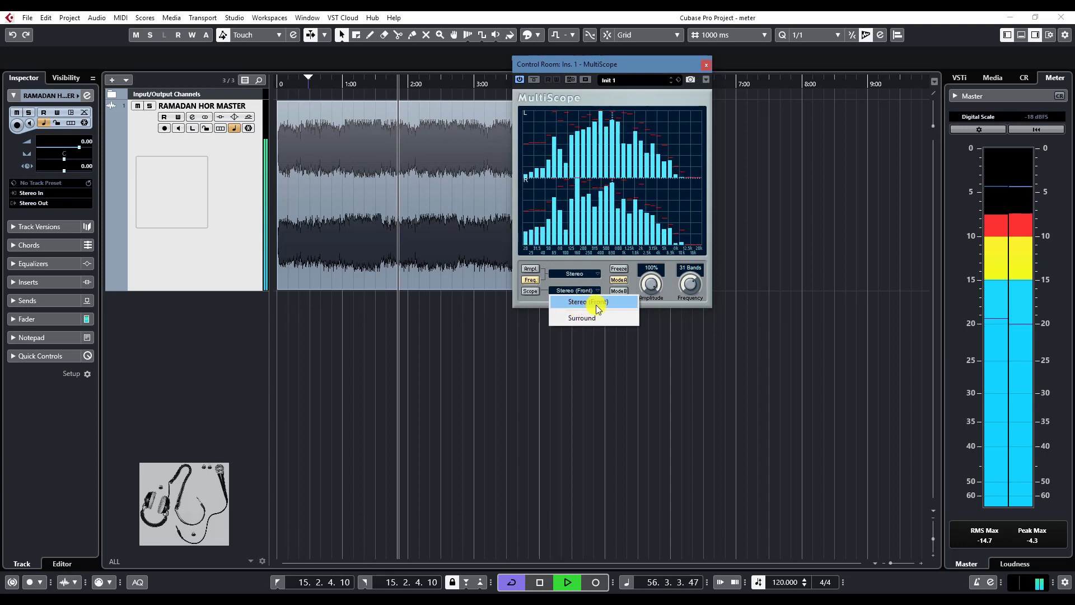
click(595, 303)
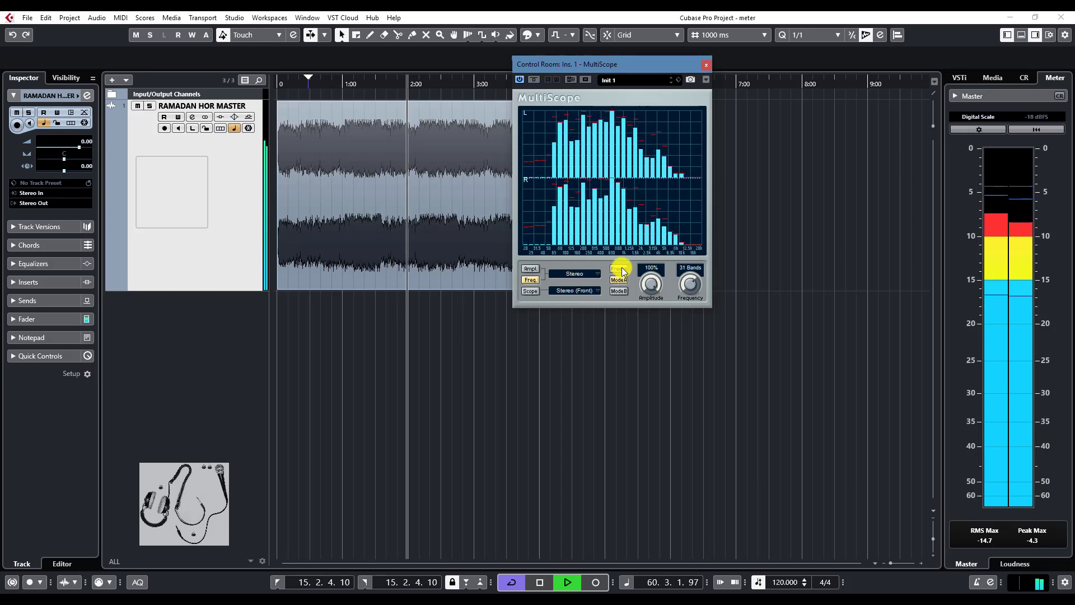
Step: Try Mode B with the Spectrum frequency setting, return to 31 bands in Mode A and stop playback
click(621, 291)
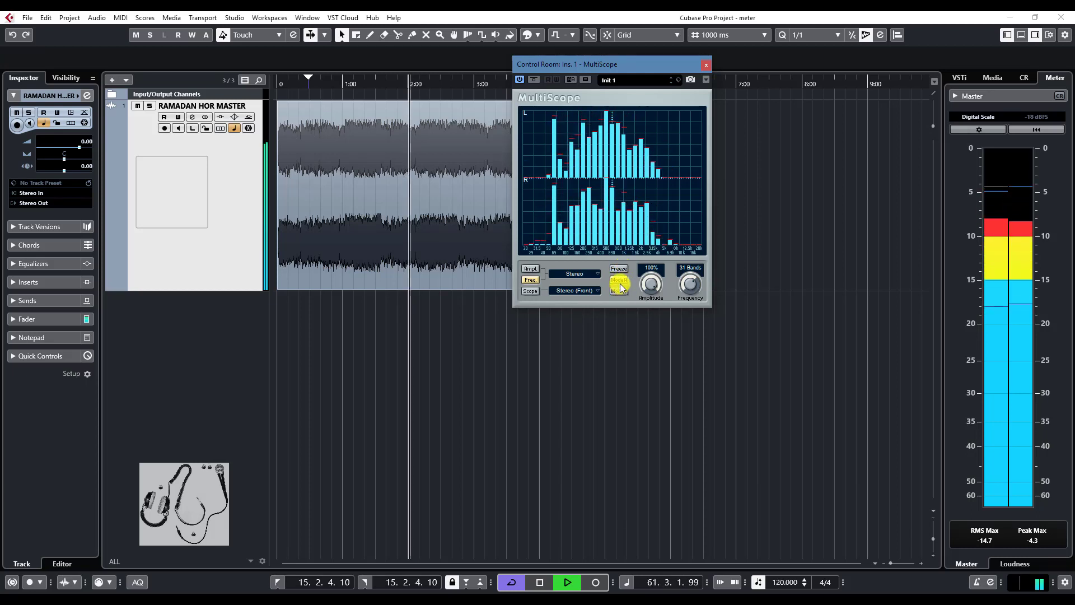
click(621, 291)
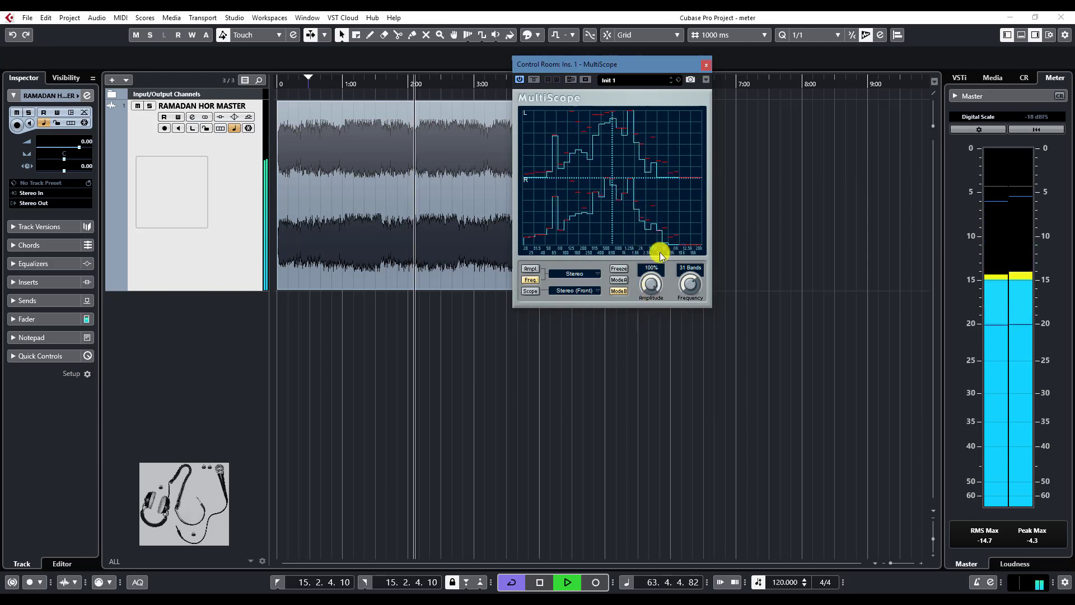
mouse_move(687, 285)
mouse_down()
mouse_move(685, 308)
mouse_move(685, 277)
mouse_up()
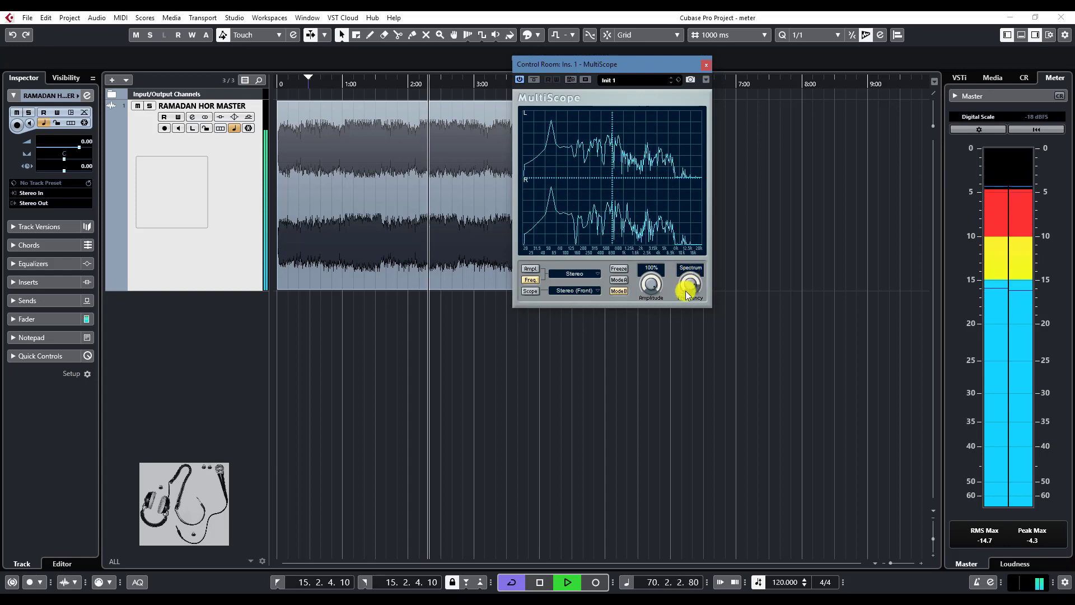
mouse_move(691, 288)
mouse_down()
mouse_move(681, 306)
mouse_move(684, 278)
mouse_up()
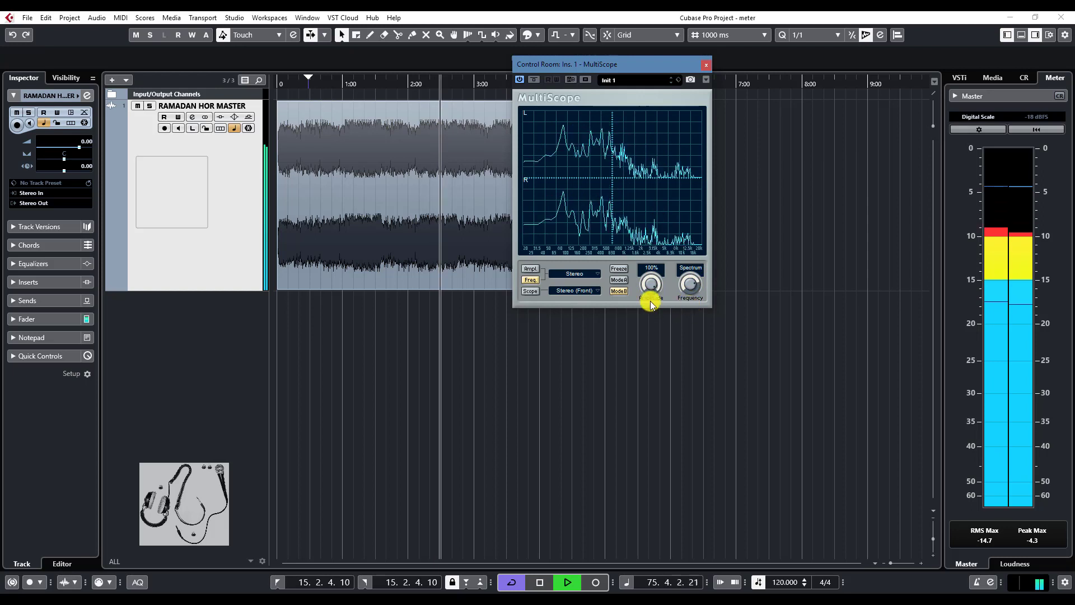
click(686, 282)
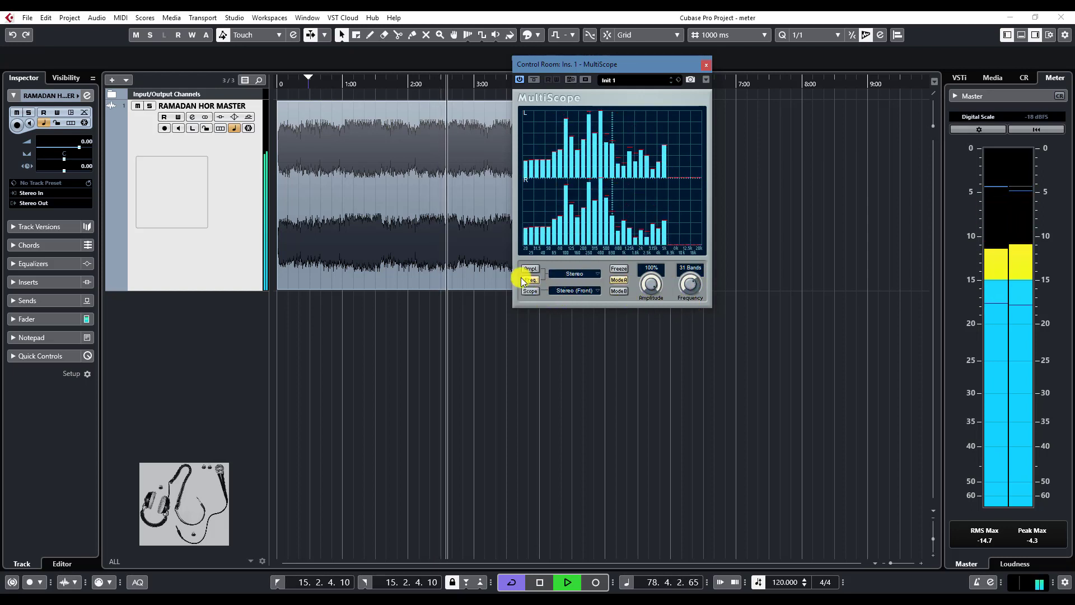
key(space)
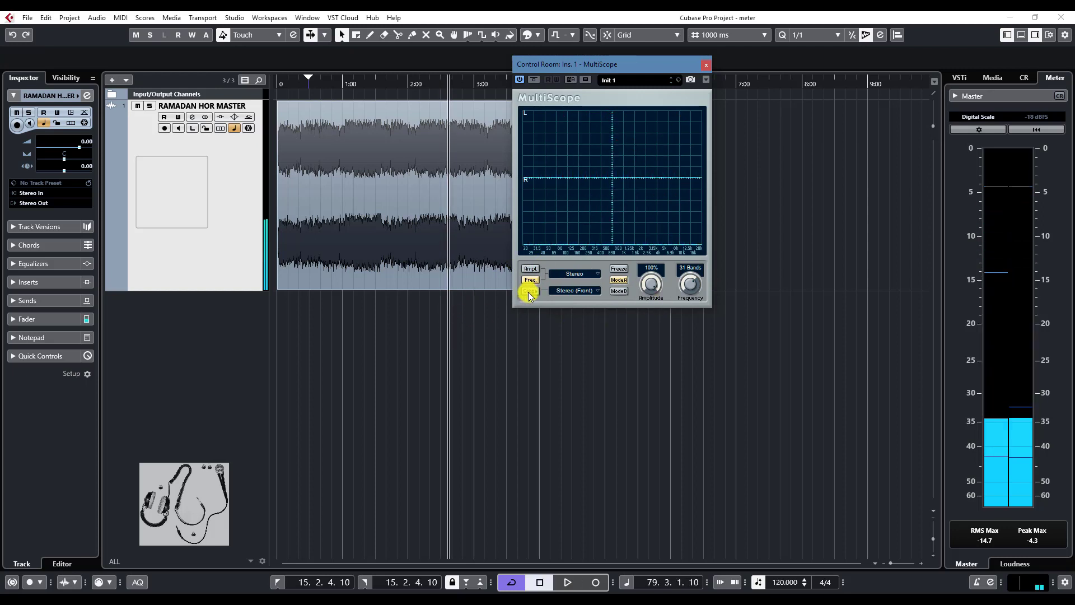
Step: Switch the MultiScope to Scope mode and play the song from about 1:26
click(530, 292)
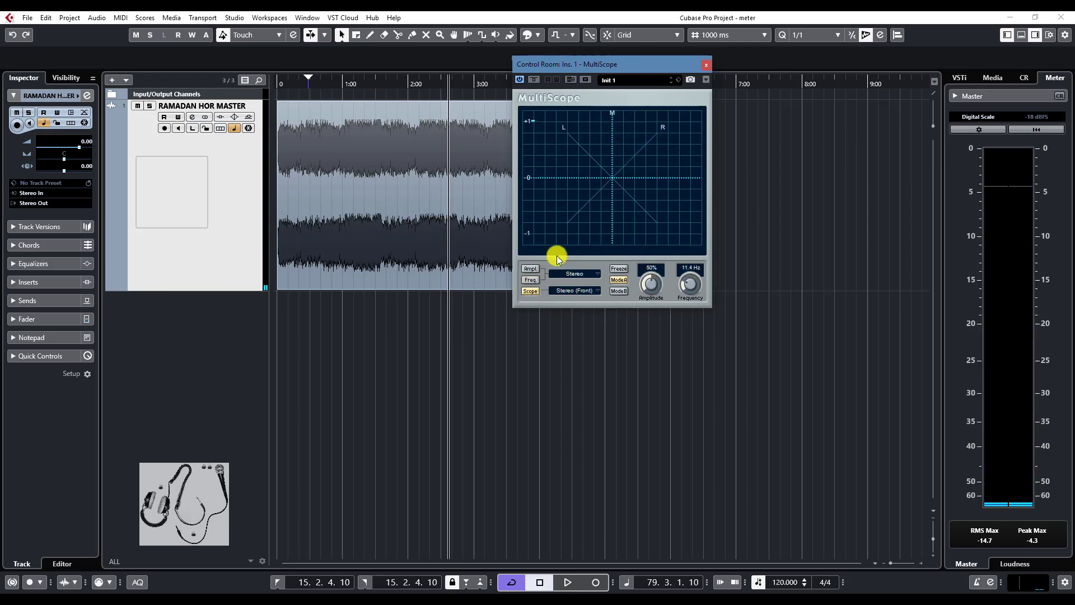
click(371, 347)
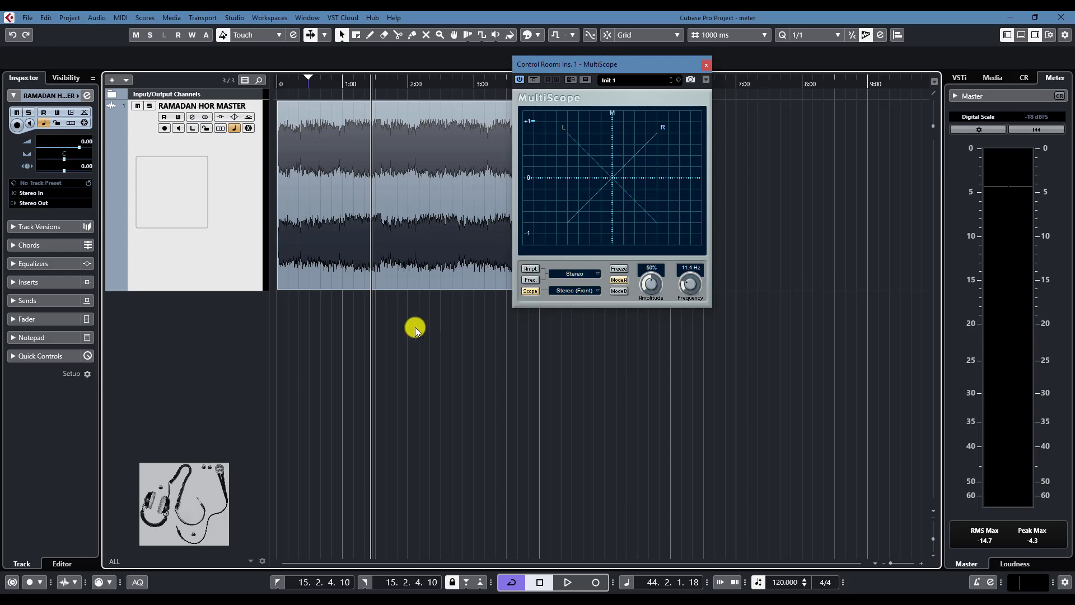
scroll(336, 332, up, 3)
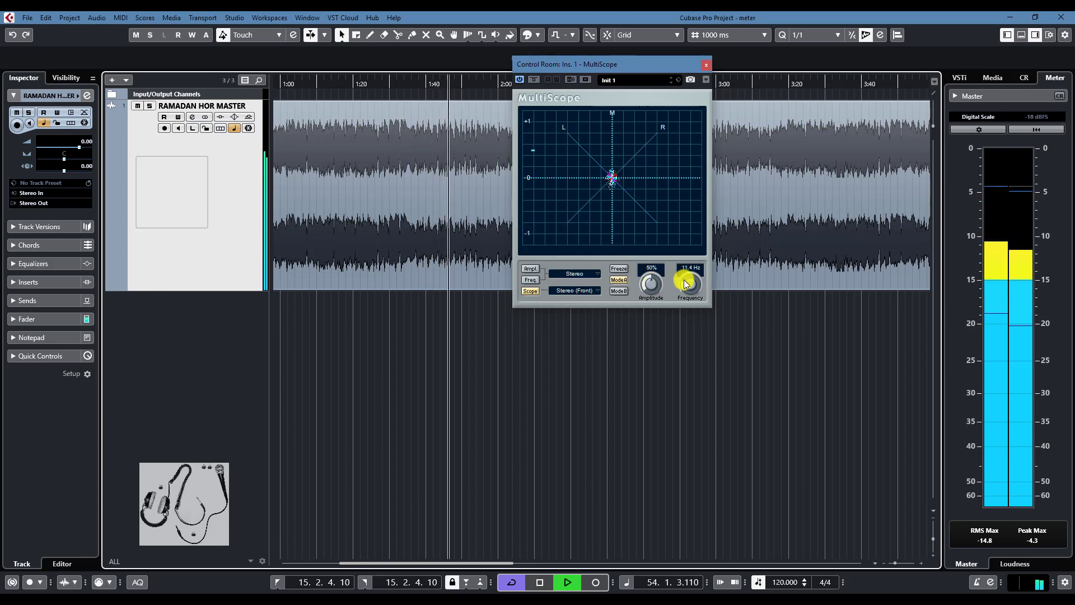
Step: Vary the scope's frequency and settle on 20.0 Hz with the amplitude at 100%
drag(694, 289, 698, 218)
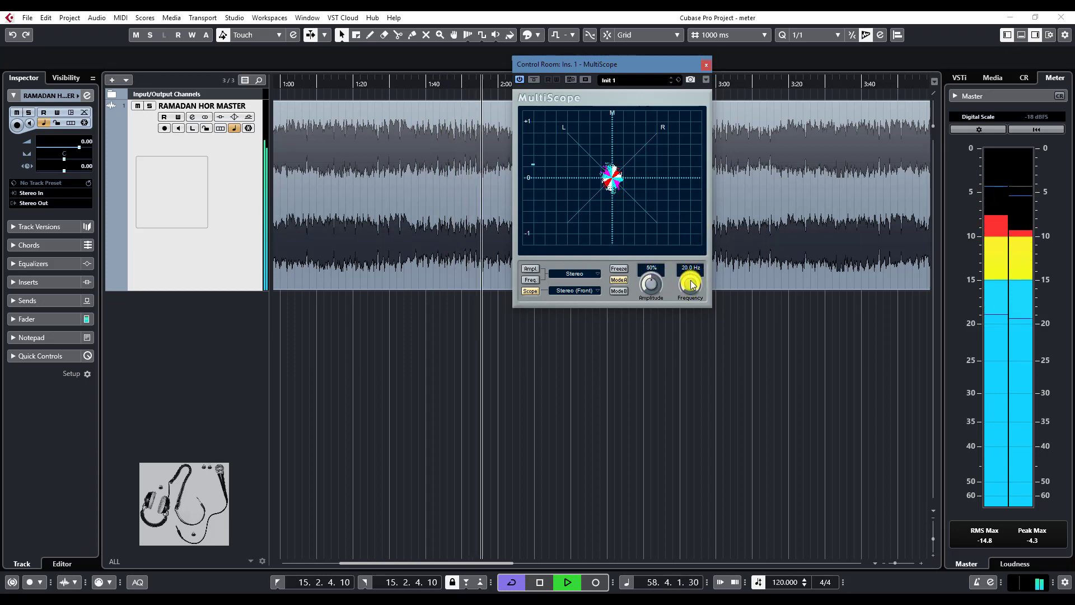
drag(691, 283, 689, 291)
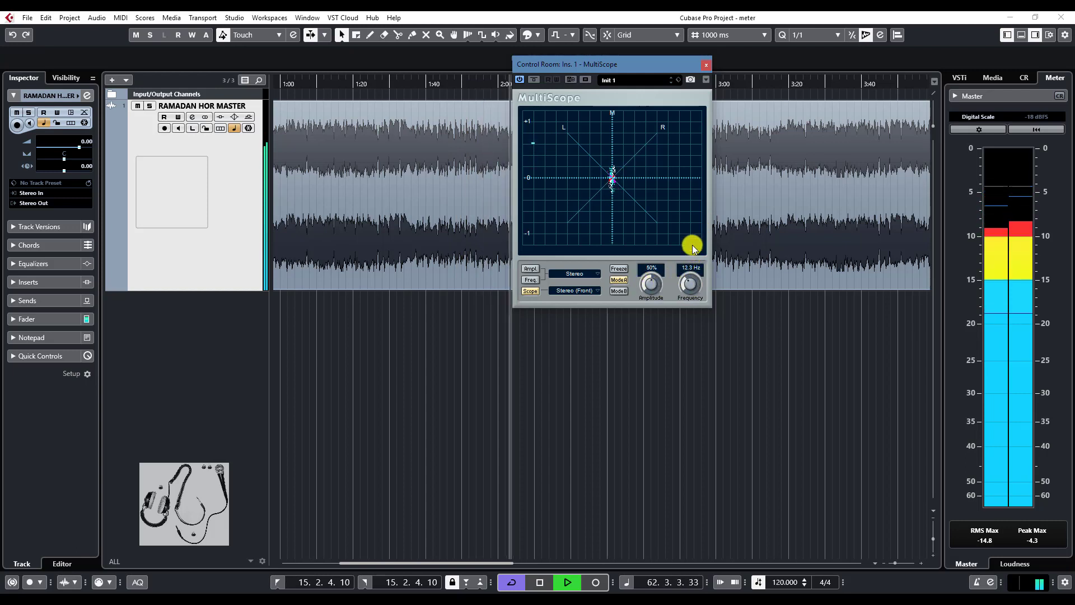
drag(695, 234, 690, 267)
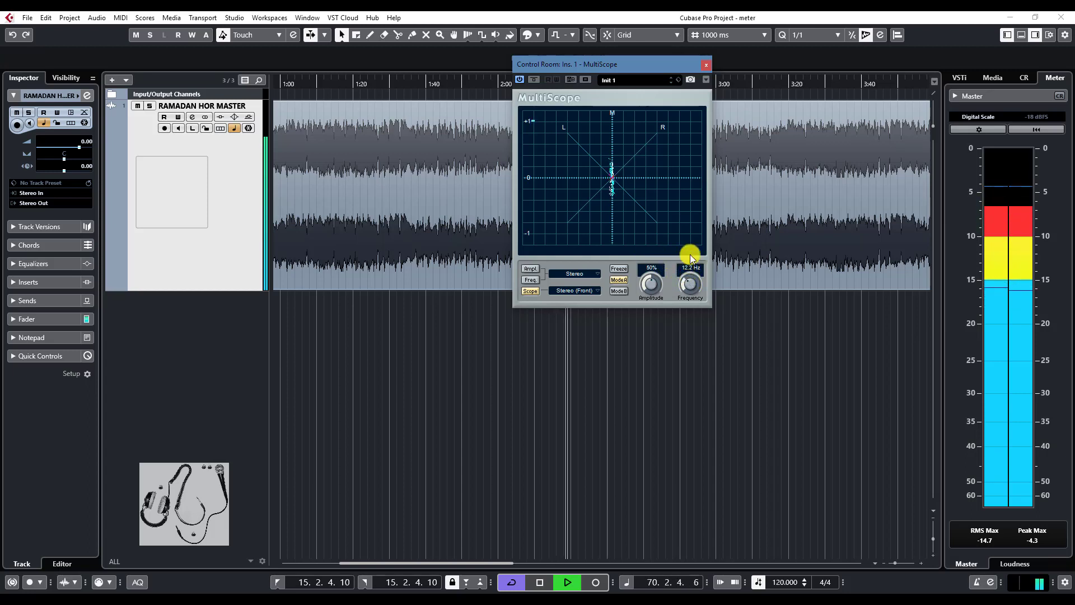
drag(698, 264, 703, 215)
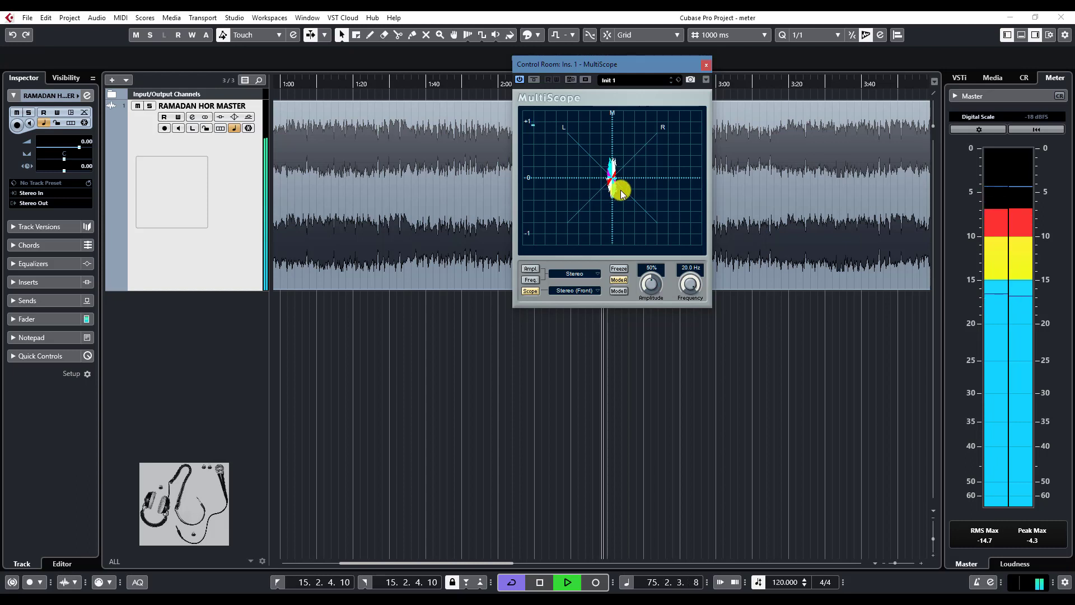
drag(651, 287, 658, 236)
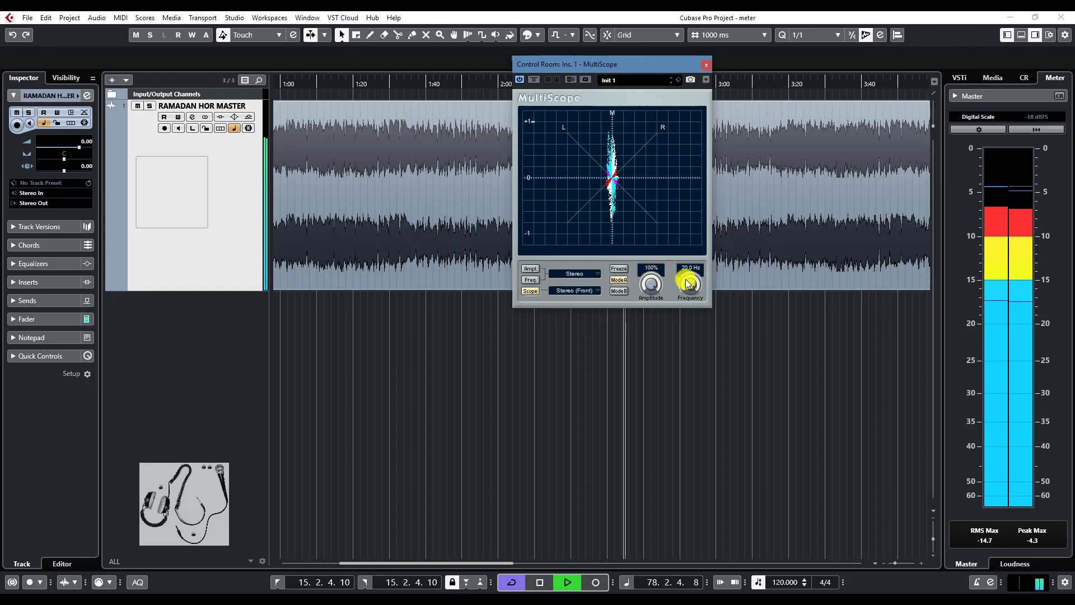
Step: Switch the scope to Mode B, set its frequency to 20.0 Hz and stop playback
drag(688, 289, 598, 213)
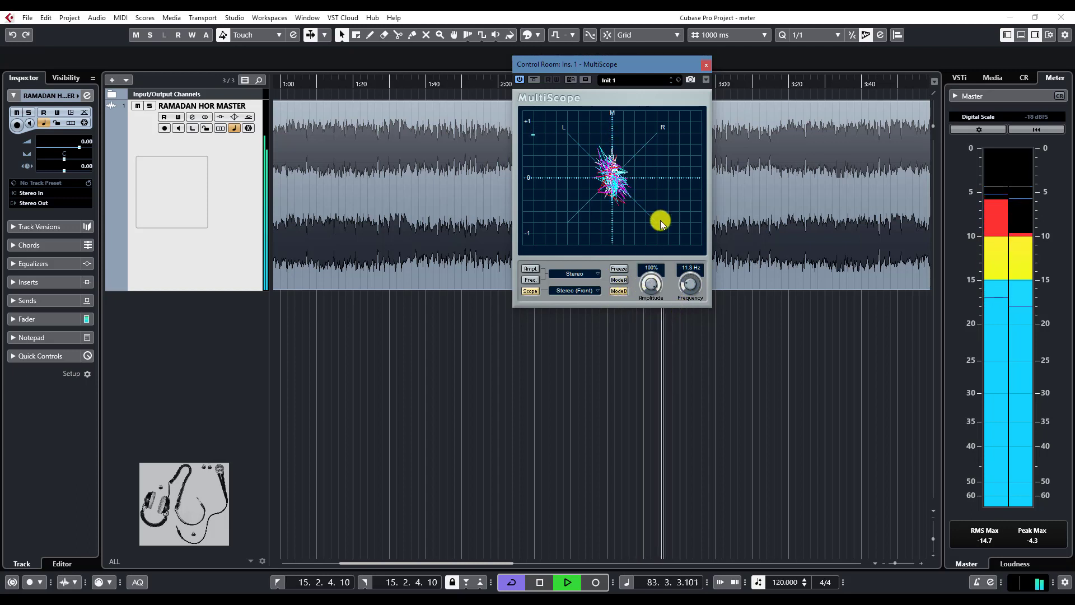
drag(691, 282, 657, 234)
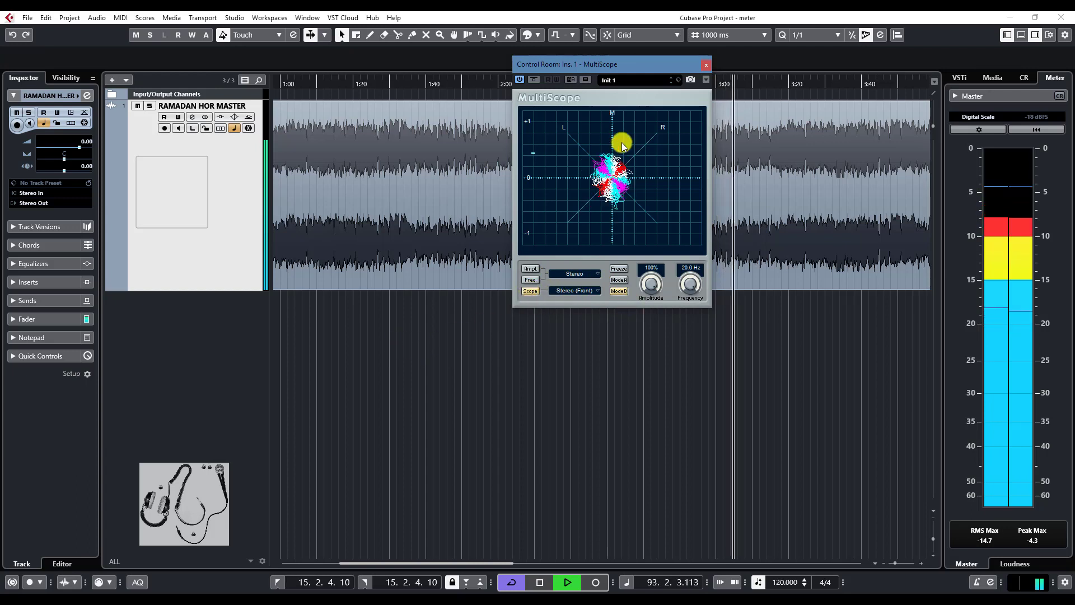
key(space)
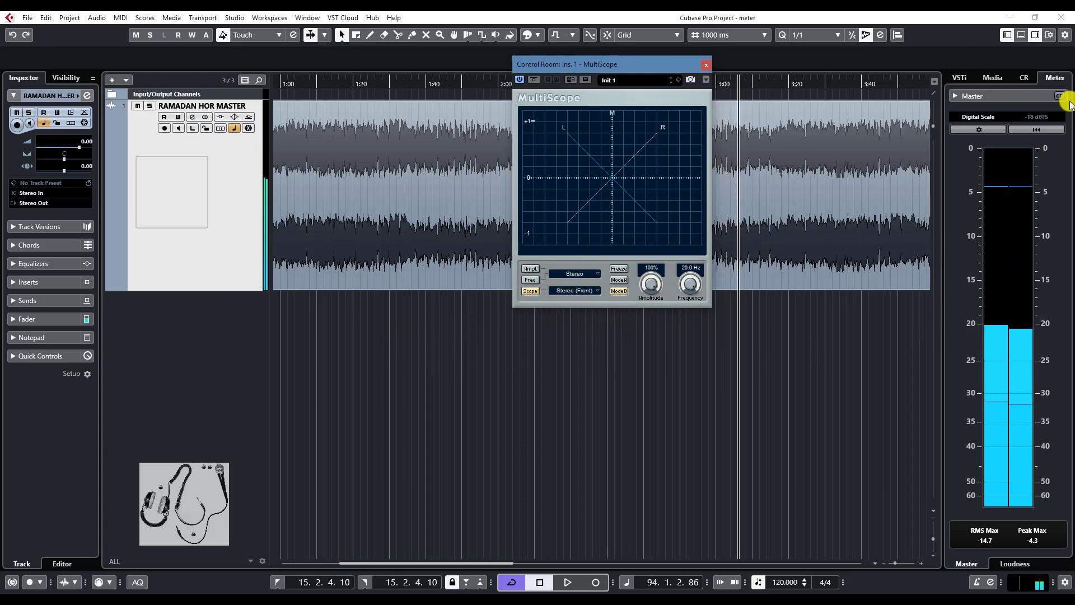
Step: Reopen the first MultiScope insert from the Control Room and switch it to amplitude display
click(1020, 80)
click(979, 432)
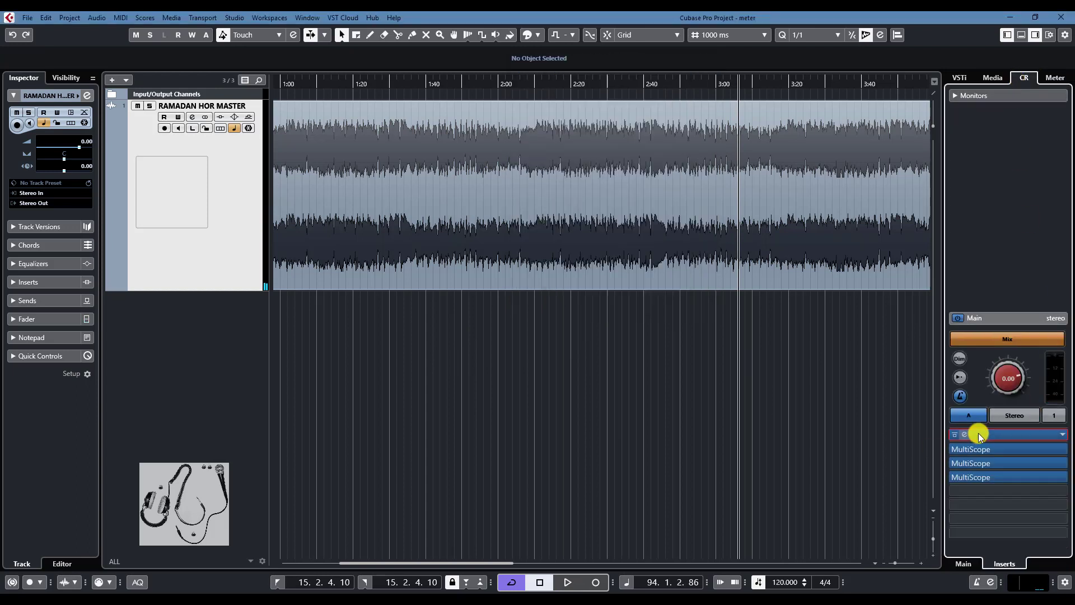
click(995, 432)
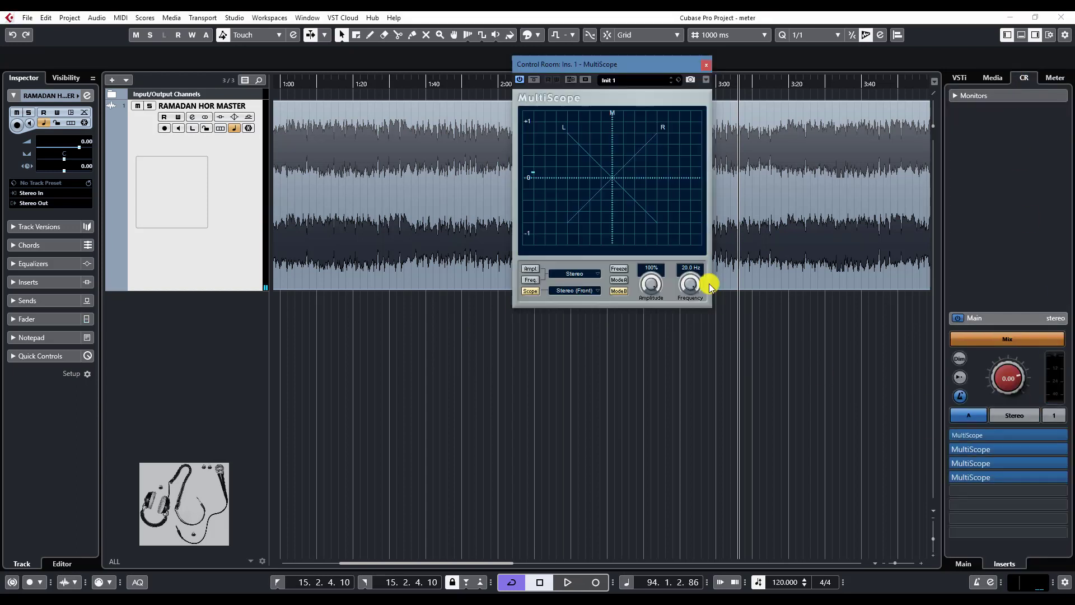
click(532, 269)
Step: Move the first MultiScope clear of the waveform and set its frequency to 576.6 Hz while playing from about 1:11
click(320, 339)
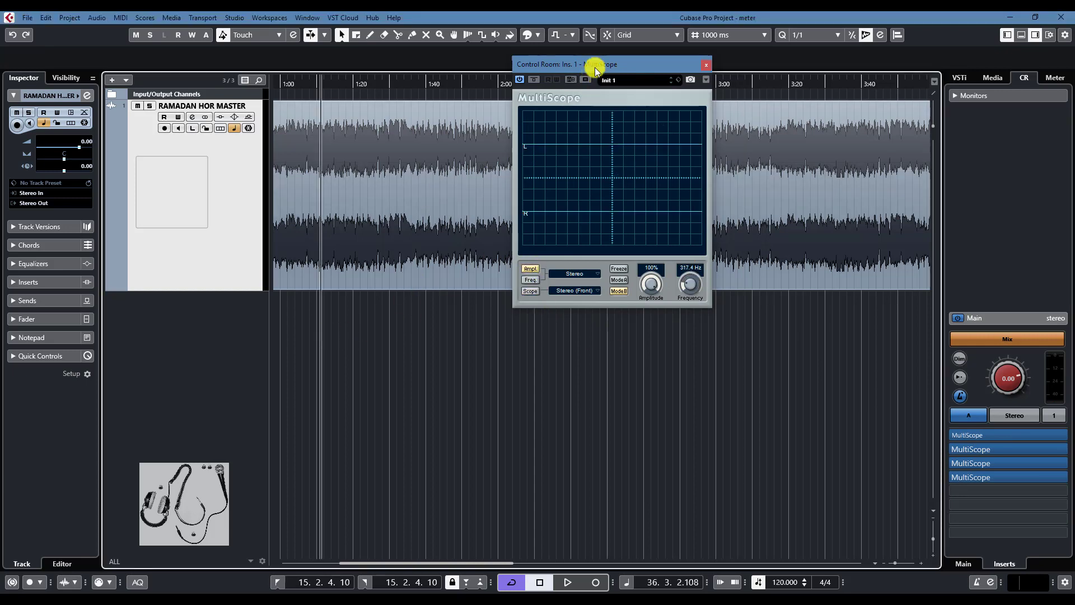
drag(595, 70, 127, 35)
key(space)
drag(223, 247, 226, 233)
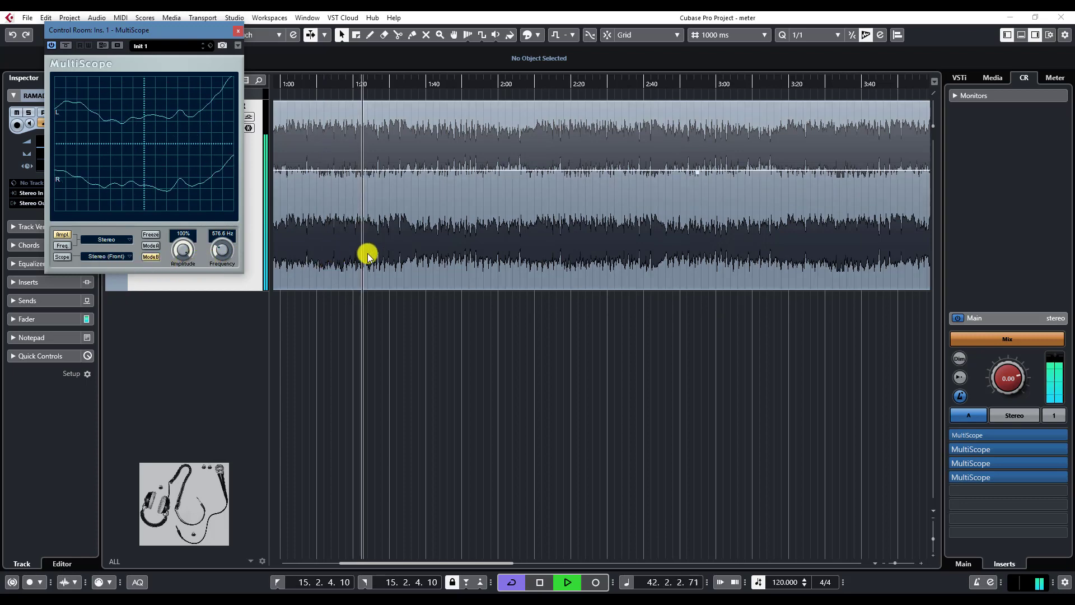
Step: Open the second MultiScope insert, place it near the first one and switch it to frequency display
click(984, 450)
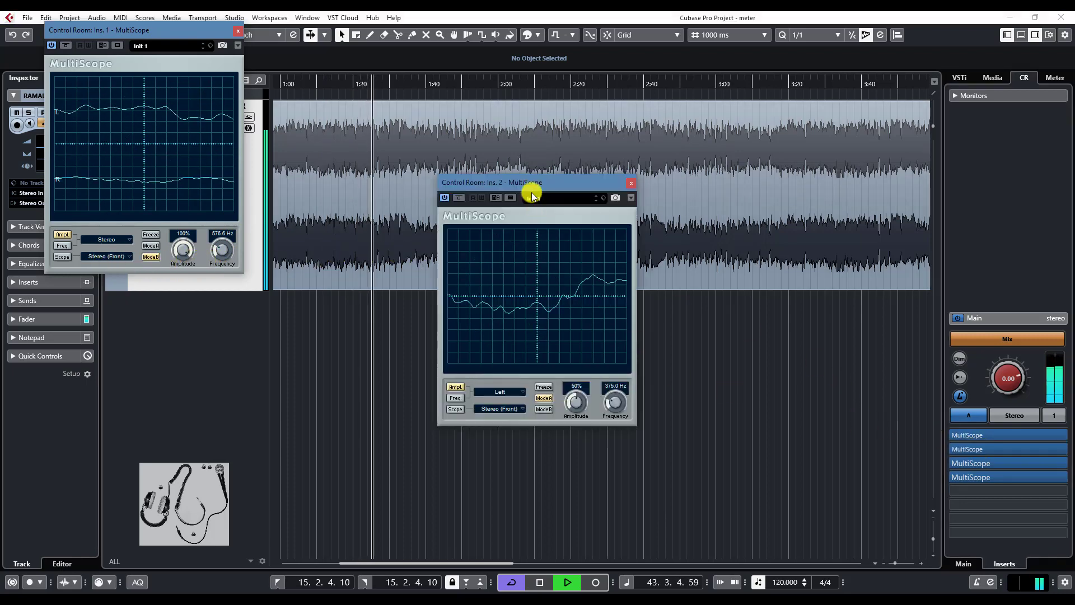
drag(530, 193, 459, 112)
click(385, 322)
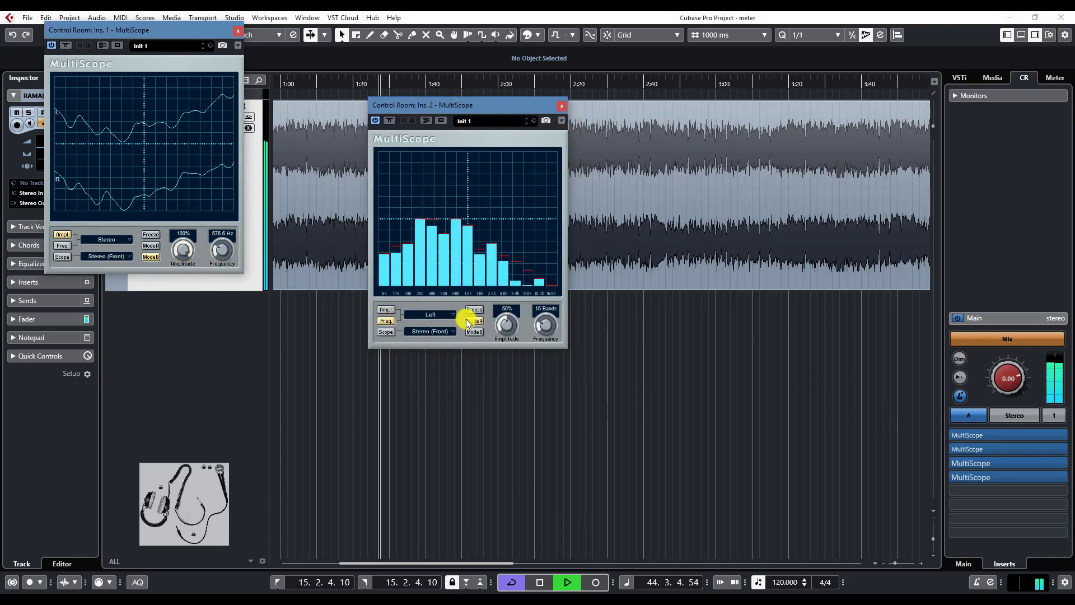
Step: Set the second MultiScope to stereo with 100% amplitude, compare the 31-band and Spectrum resolutions, and leave it on Spectrum
click(435, 312)
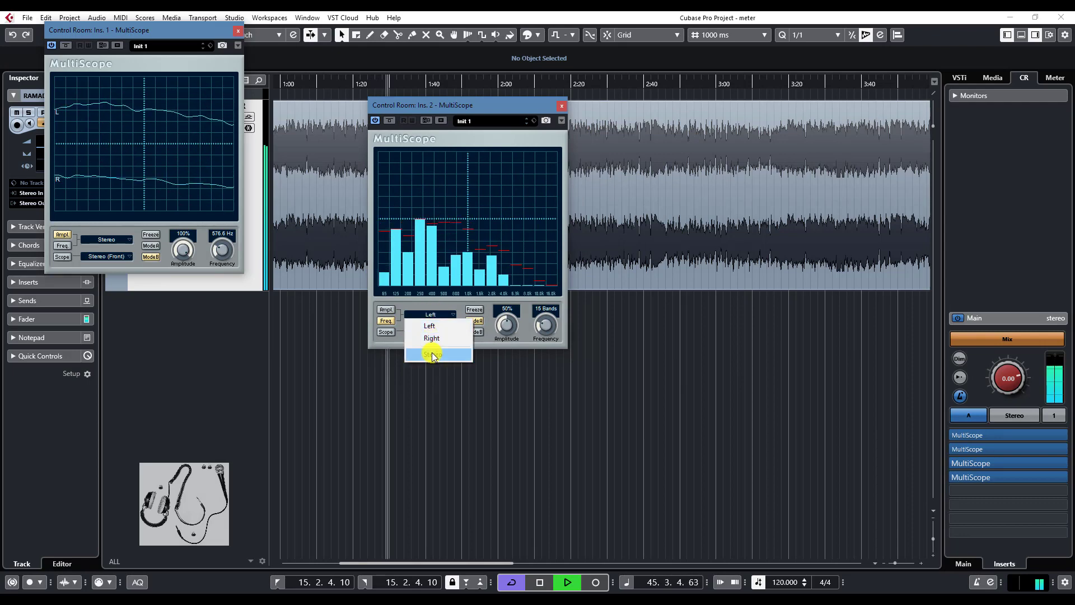
click(433, 354)
drag(510, 327, 511, 264)
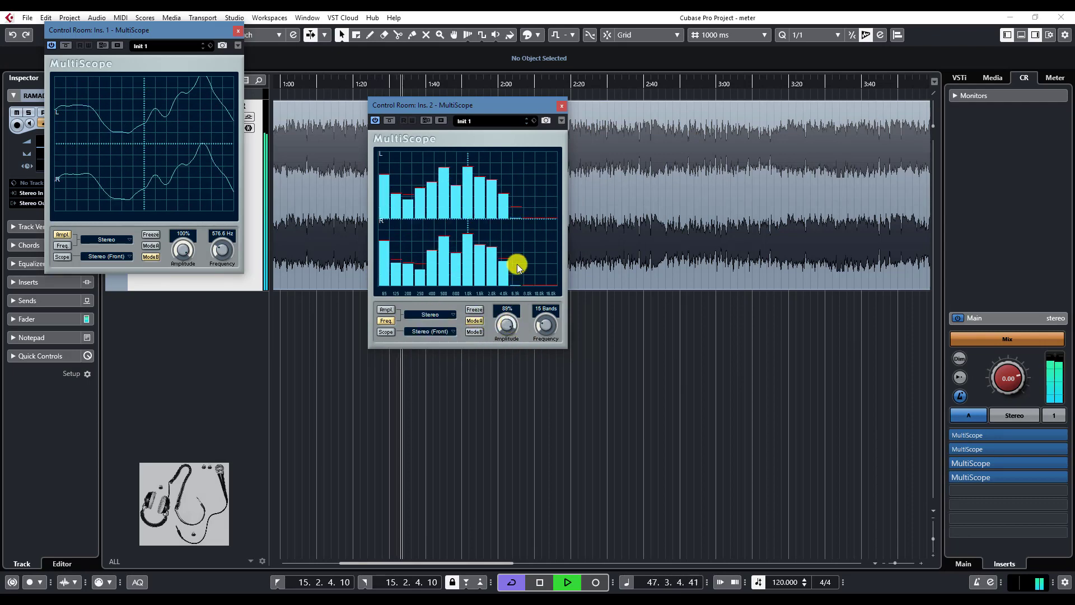
drag(545, 324, 562, 143)
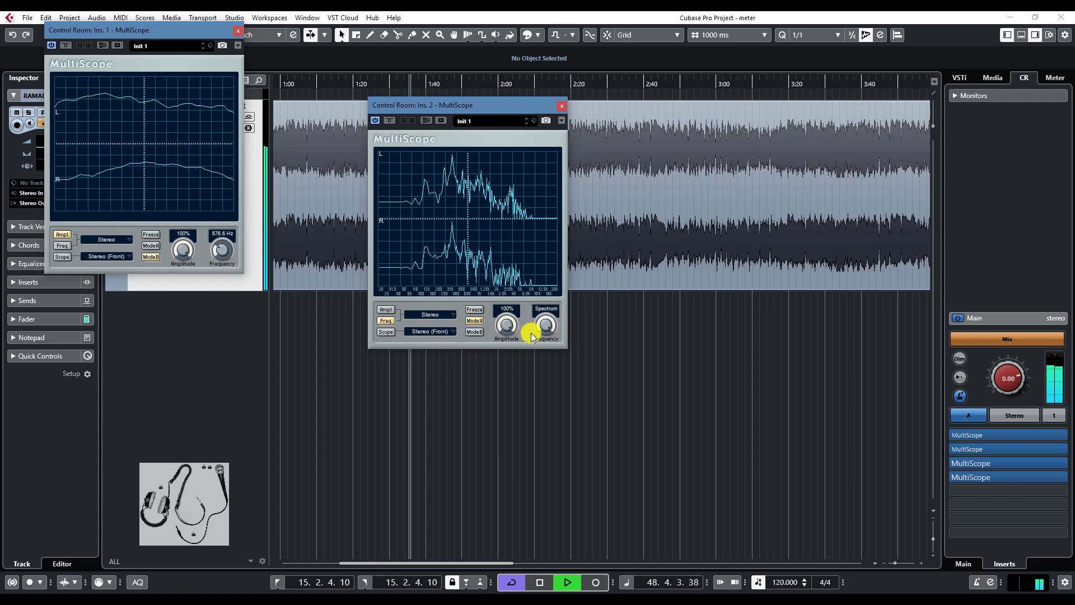
scroll(548, 343, down, 1)
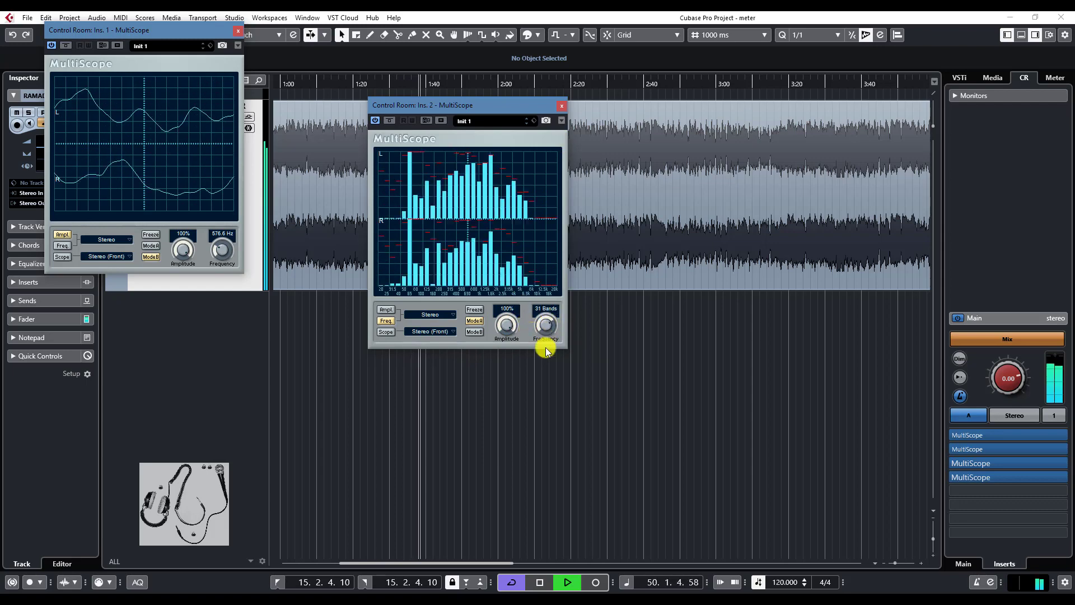
scroll(548, 339, up, 1)
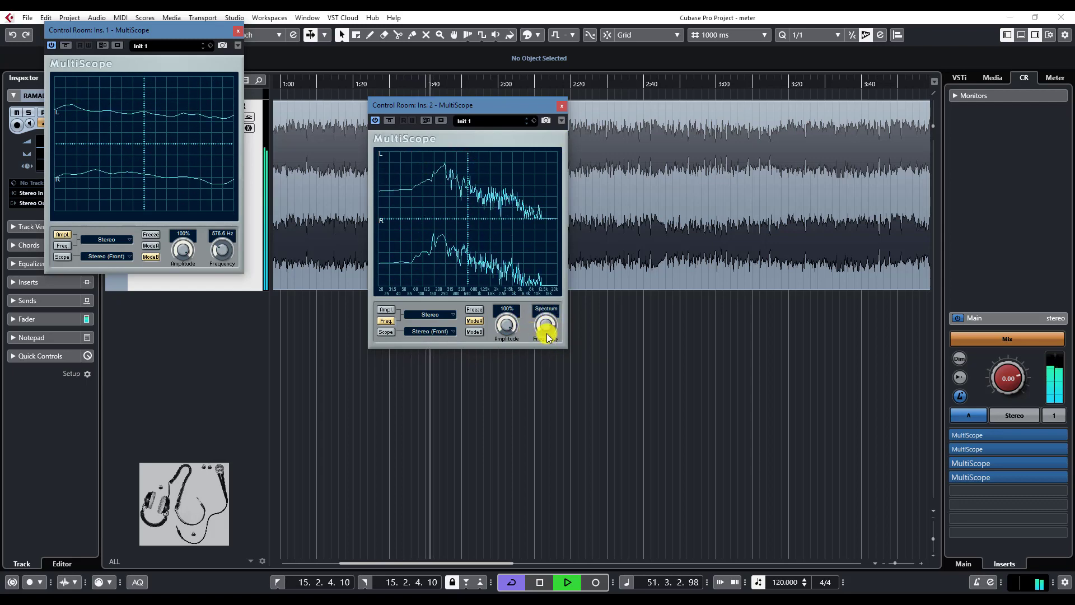
Step: Open the third MultiScope as a stereo 31-band frequency display at 100% amplitude, and line up the second and third windows beside the first
click(971, 461)
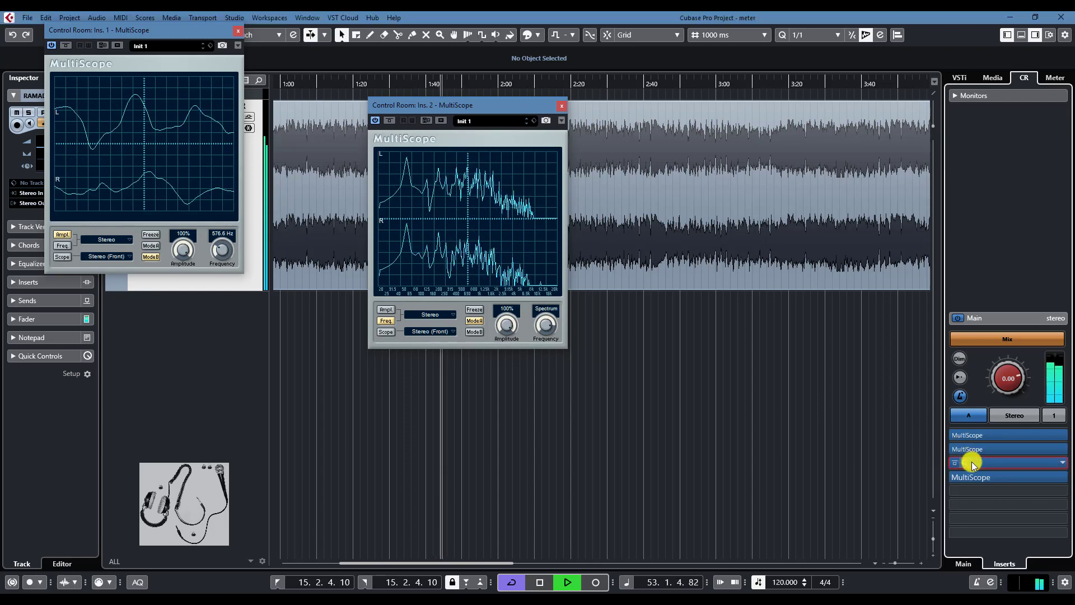
drag(578, 182, 759, 122)
click(638, 344)
click(681, 338)
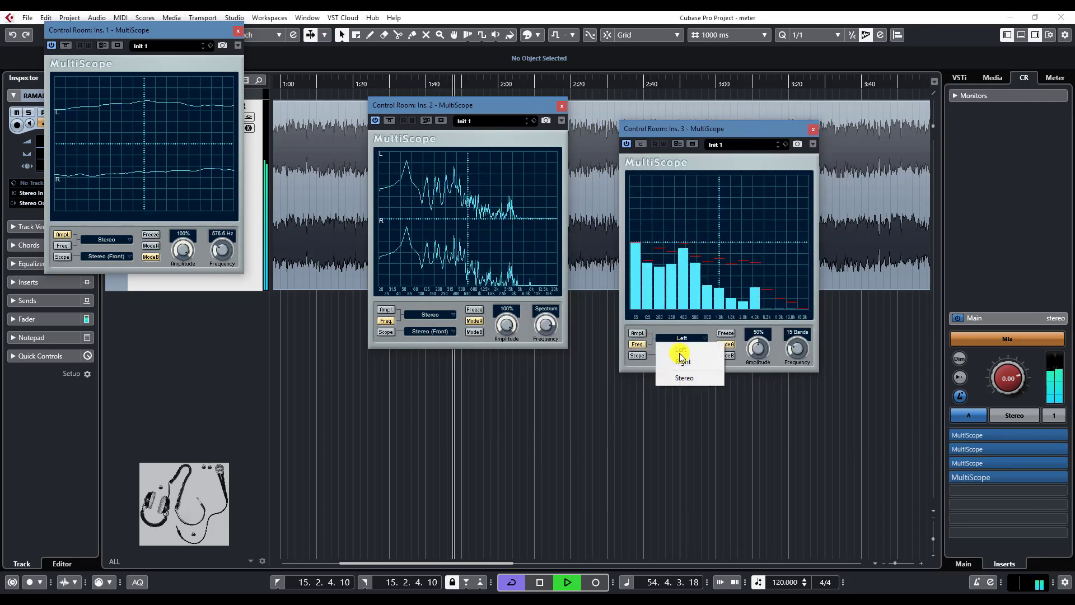
click(689, 376)
drag(523, 106, 416, 29)
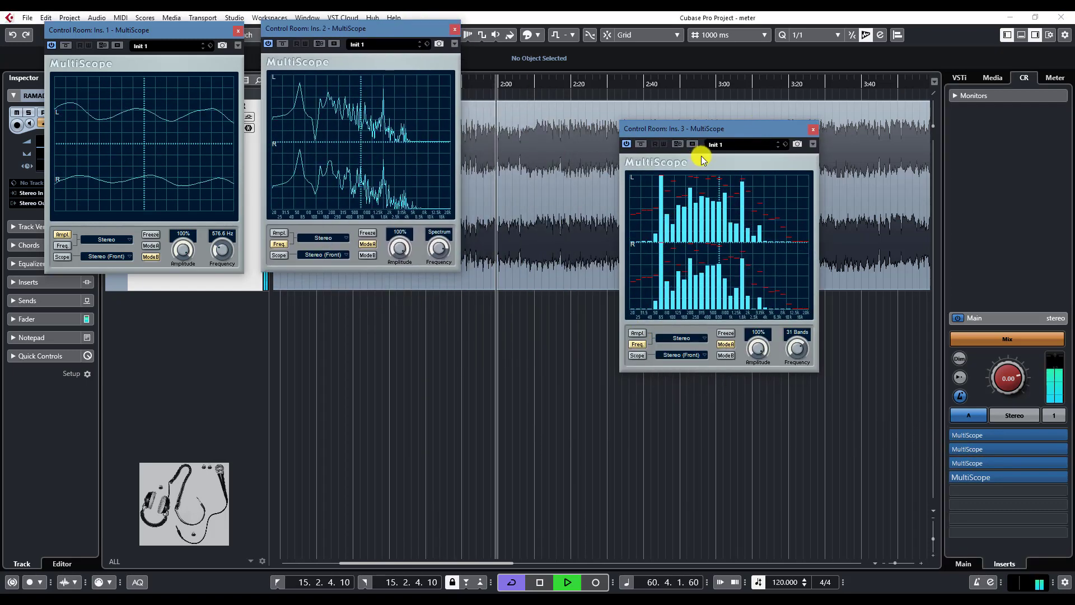
drag(715, 130, 561, 31)
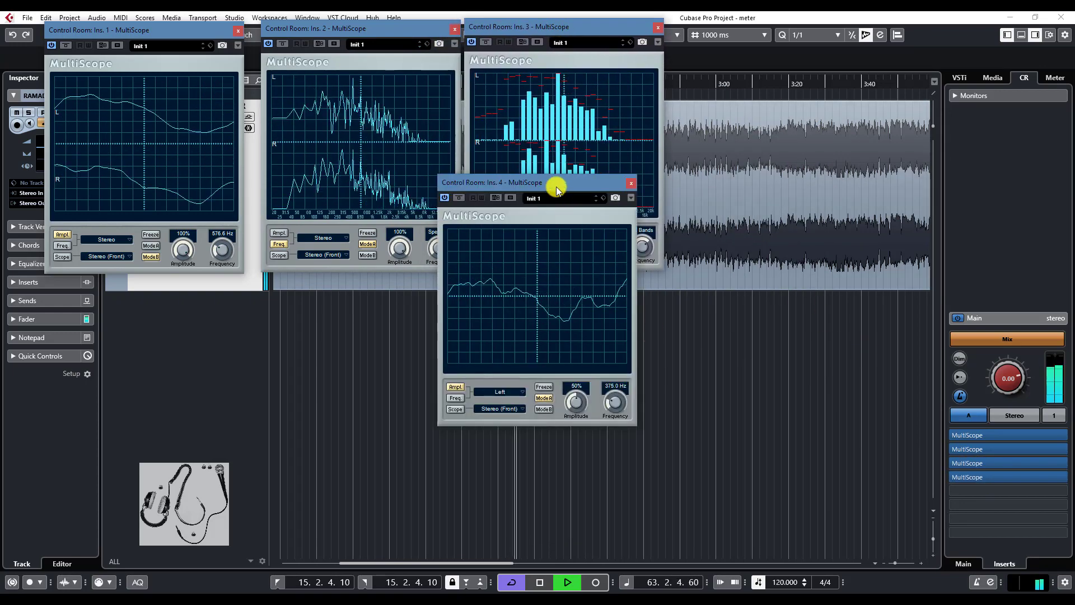
Step: Open the fourth MultiScope insert and set it to stereo scope display in Mode B with 100% amplitude and 20.0 Hz frequency
drag(556, 185, 728, 143)
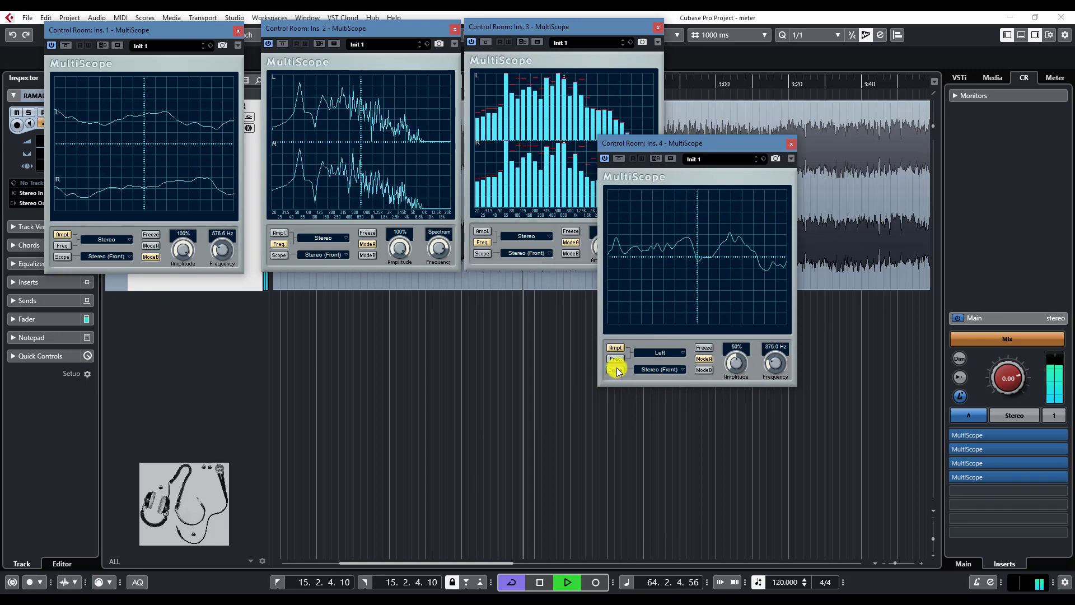
click(615, 370)
click(664, 352)
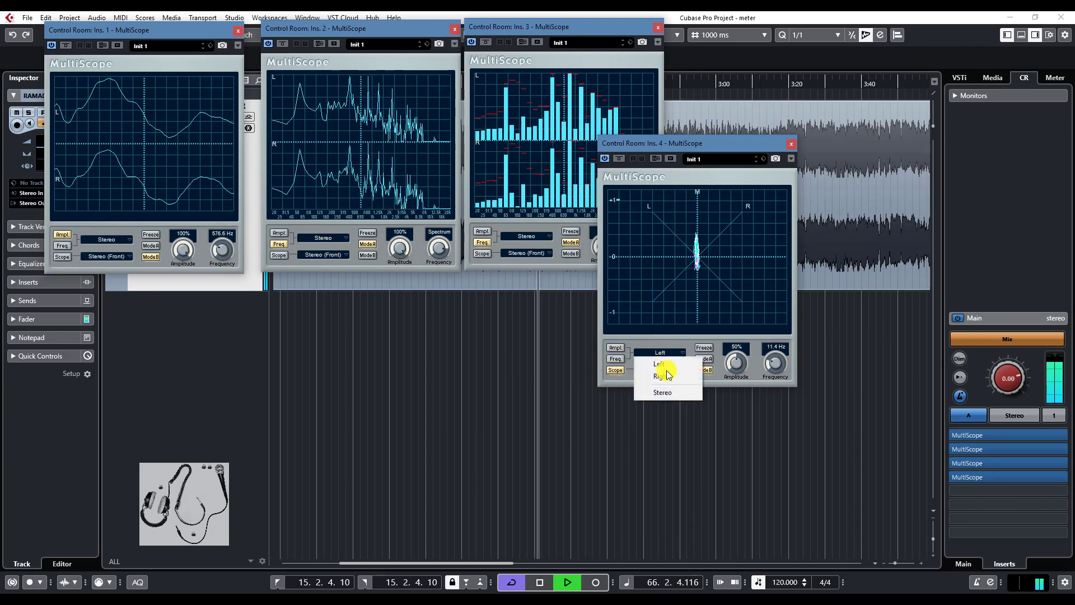
click(661, 372)
scroll(734, 364, up, 5)
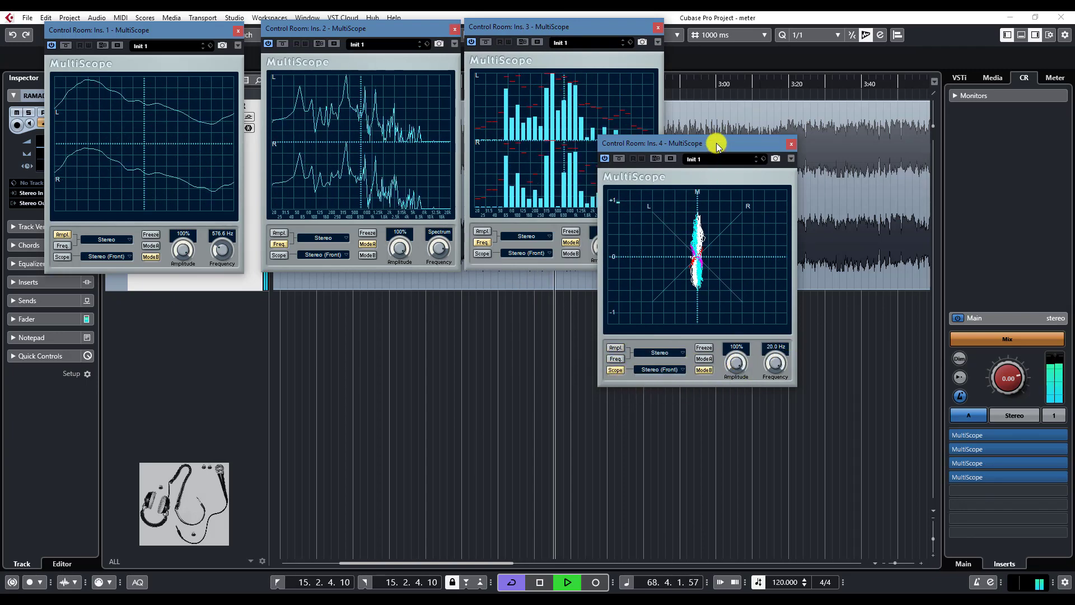